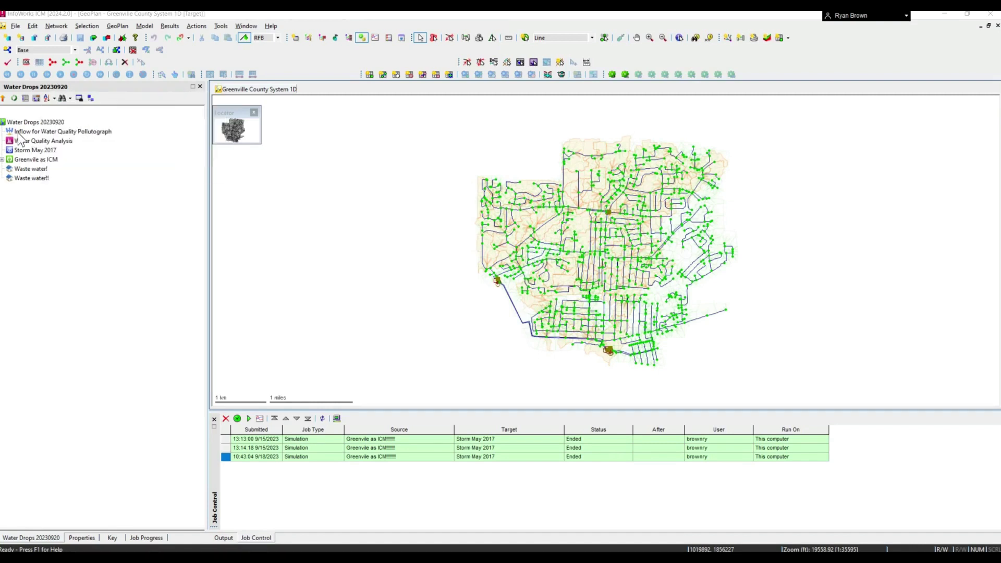
Review the inflow pollutograph data and the Water Quality Analysis SF1 and BOD pollutograph values.
double_click(62, 132)
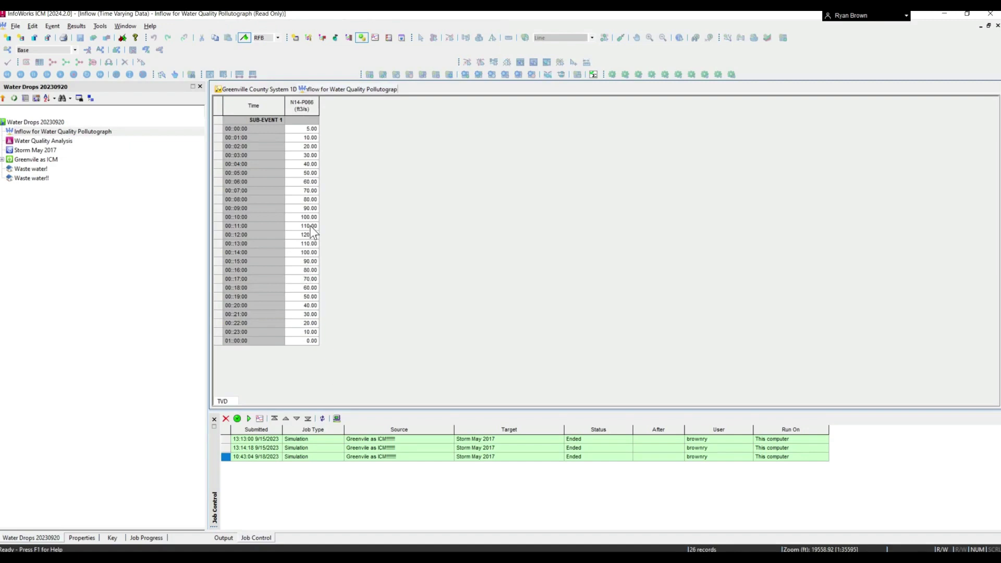
right_click(333, 92)
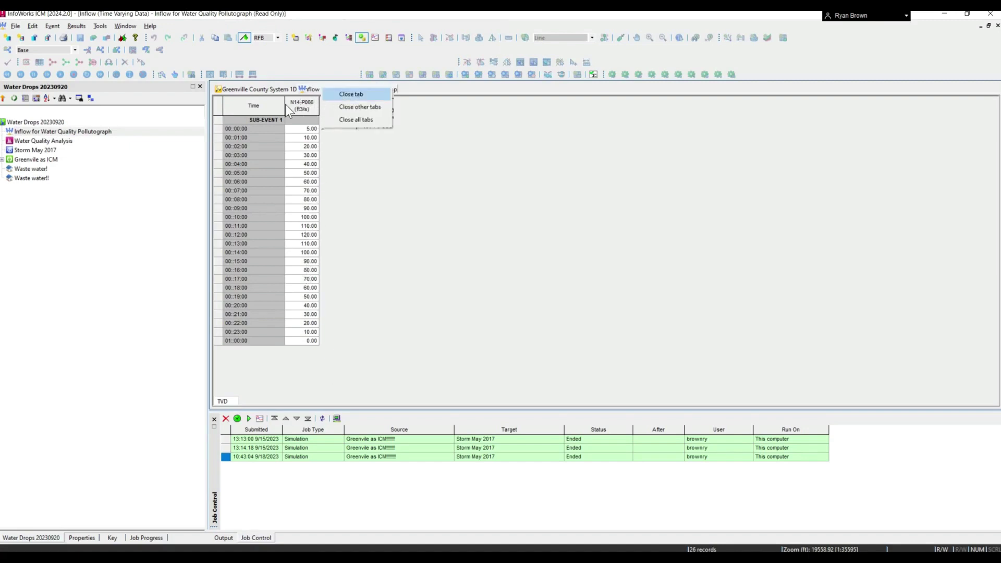
click(346, 99)
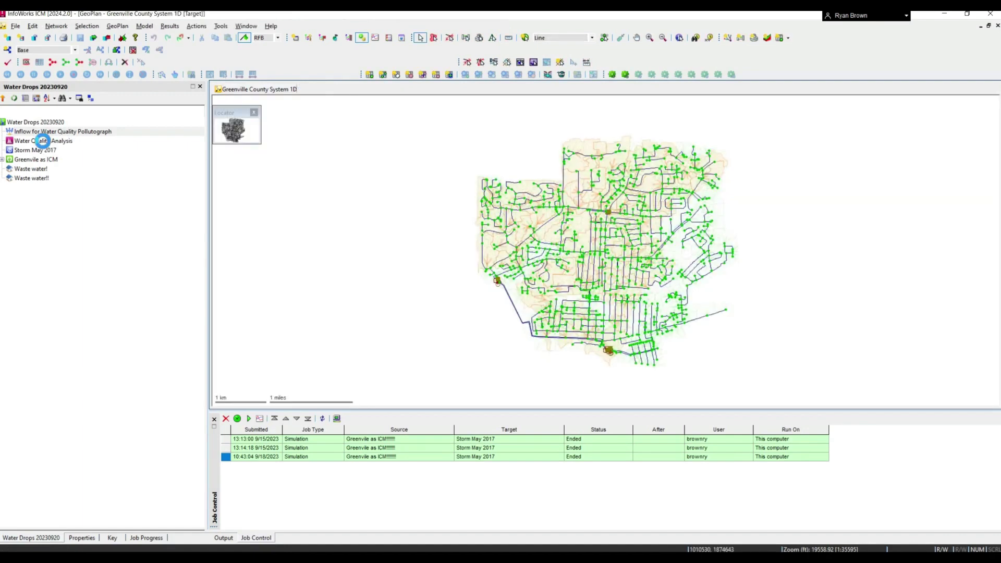
click(43, 141)
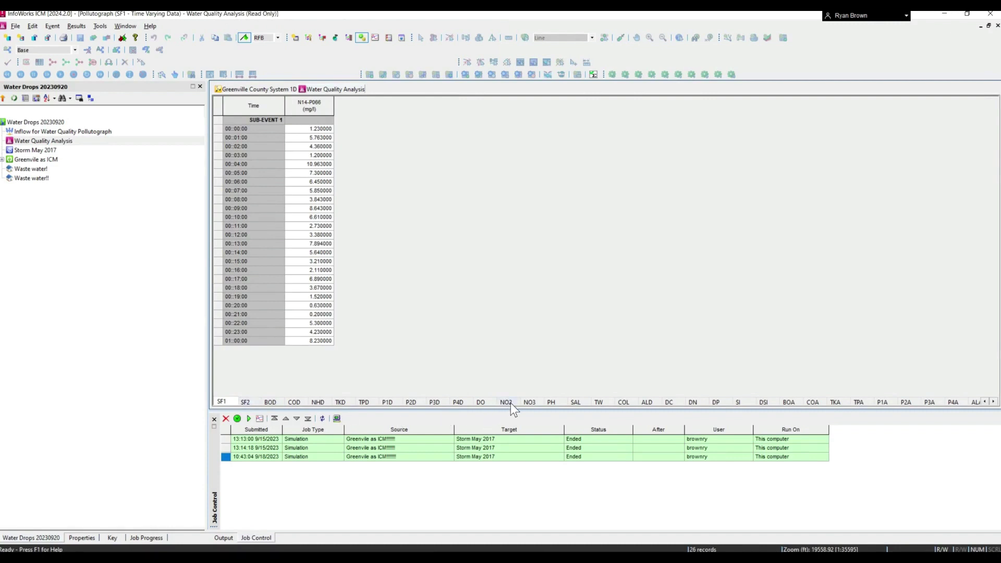
click(270, 402)
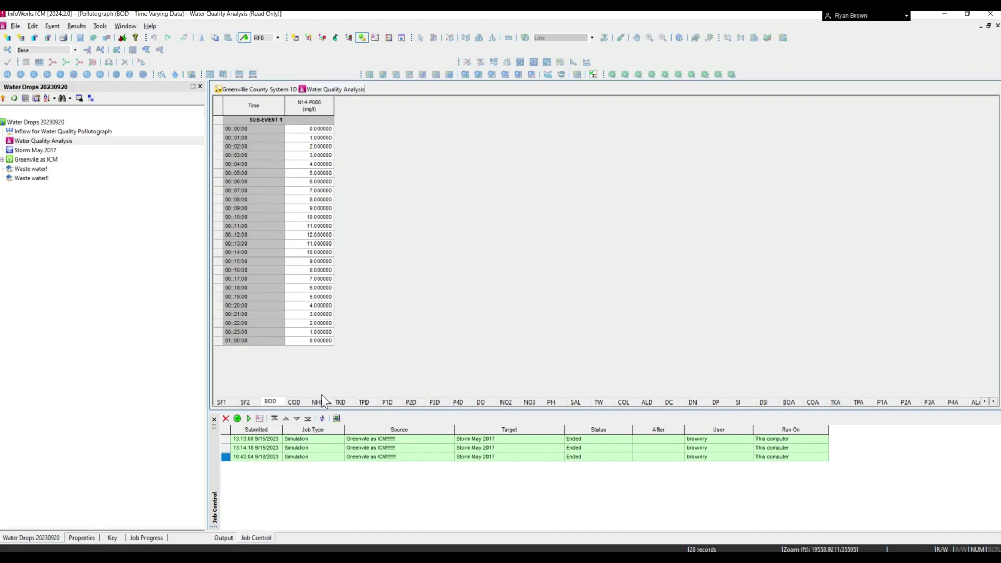
click(221, 402)
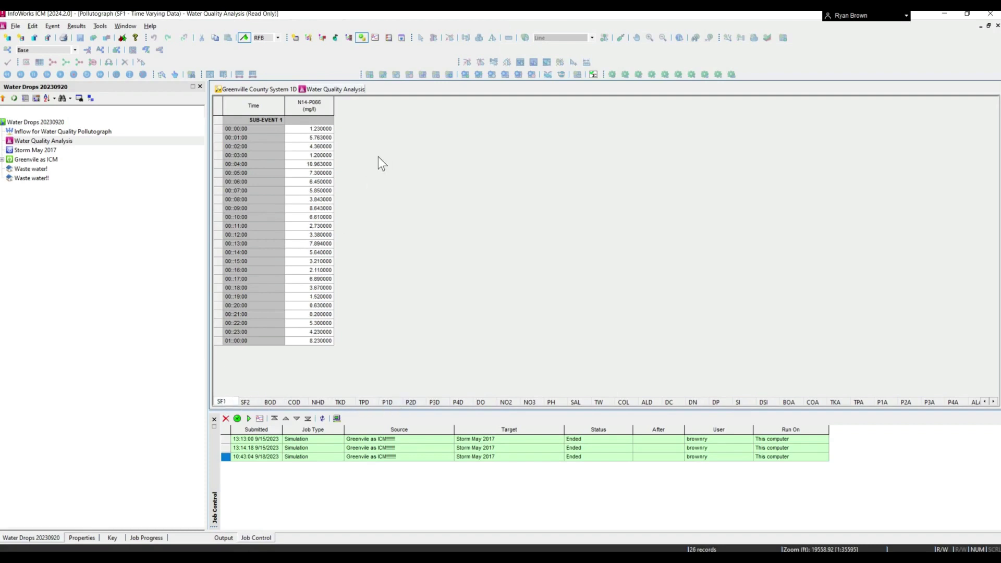
right_click(344, 91)
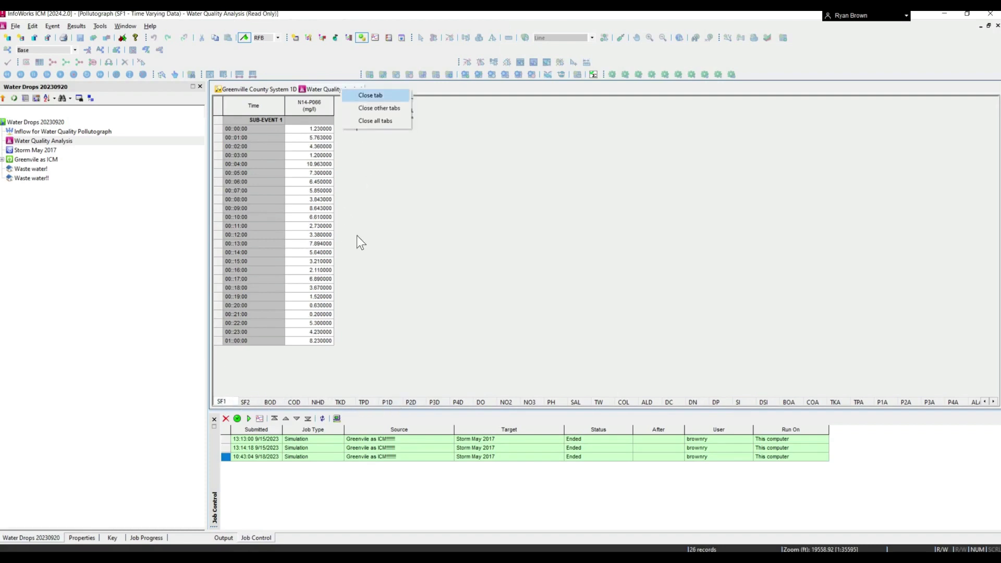
key(Return)
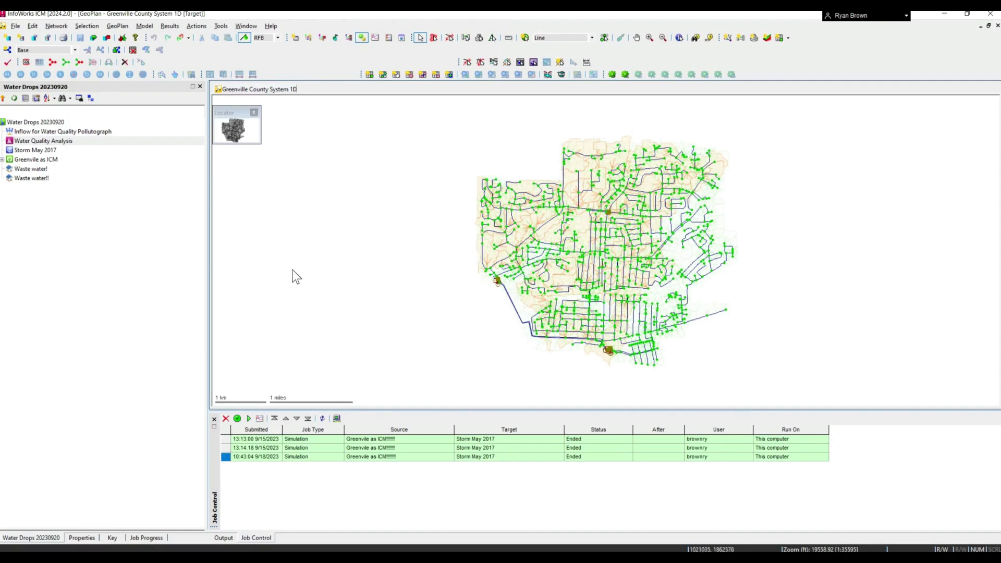
Inspect the pollutant types in the Waste water domestic waste profile without changing anything.
double_click(35, 177)
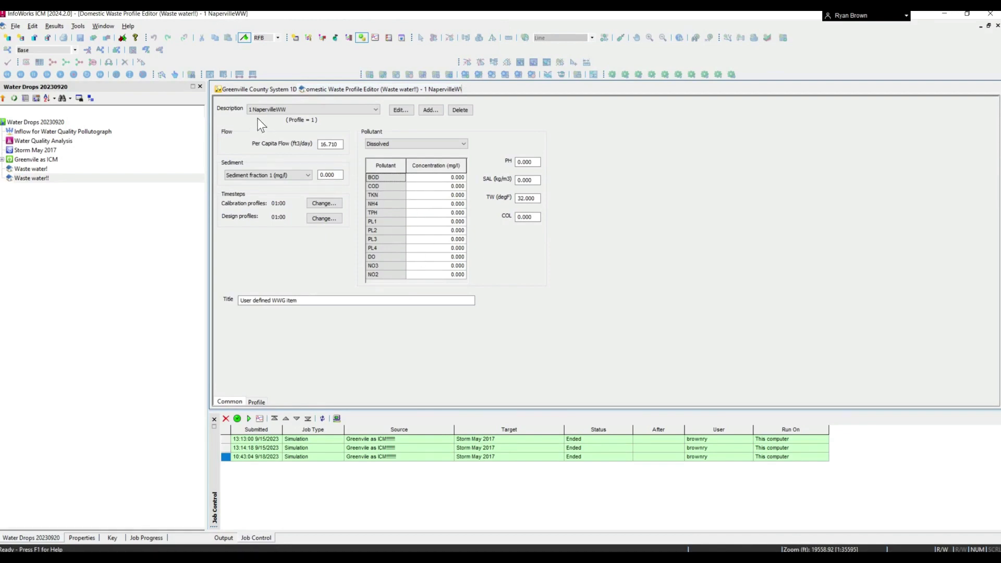
click(425, 144)
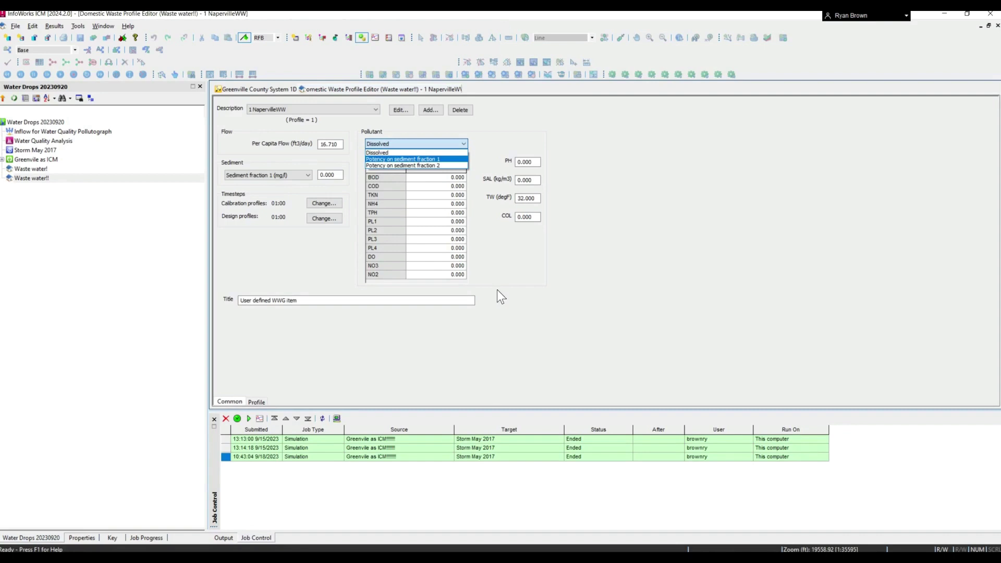
click(499, 290)
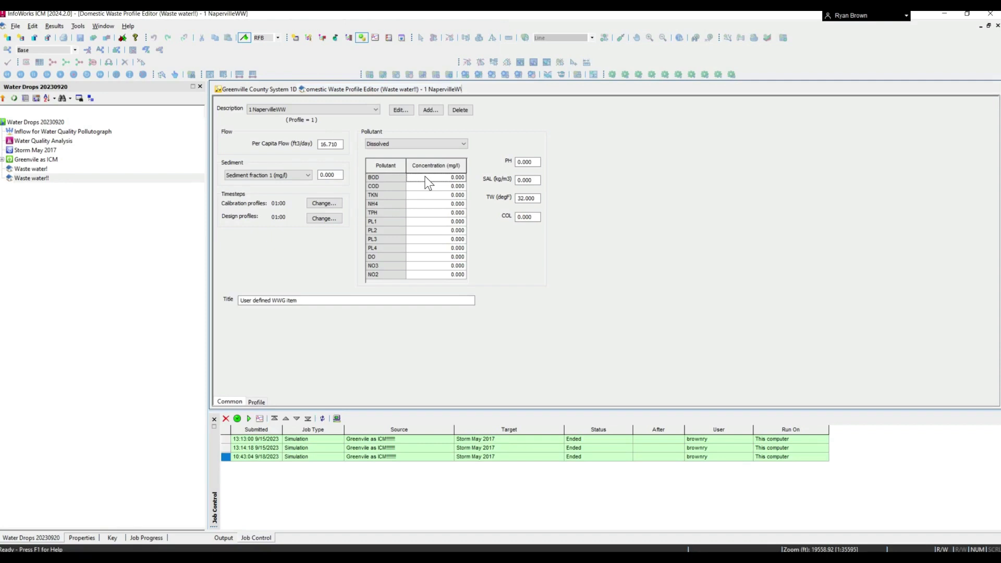
right_click(391, 88)
click(420, 94)
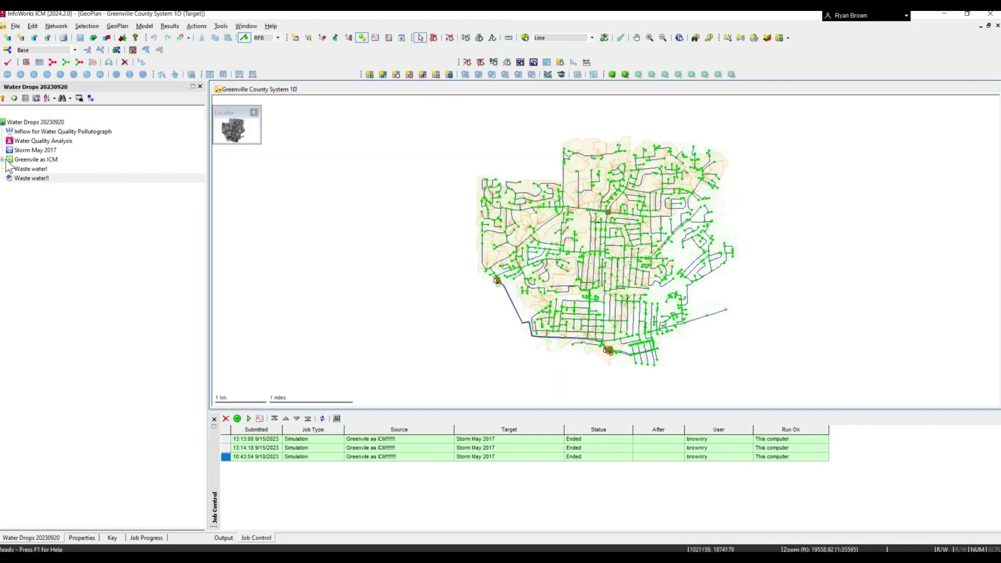
Tick TKN Dissolved in the Greenvile as ICM run's QM parameters and start the simulation.
double_click(36, 160)
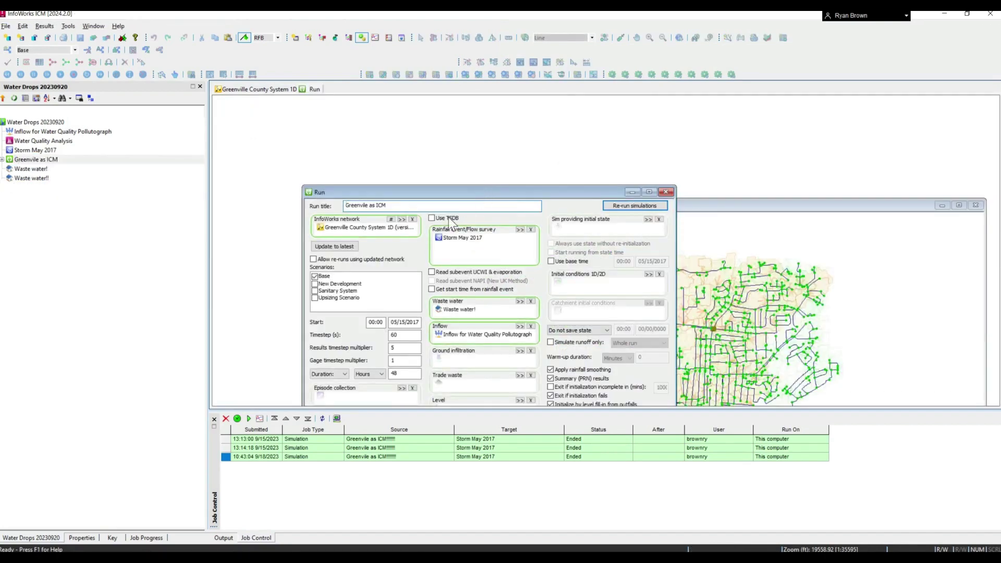
double_click(483, 192)
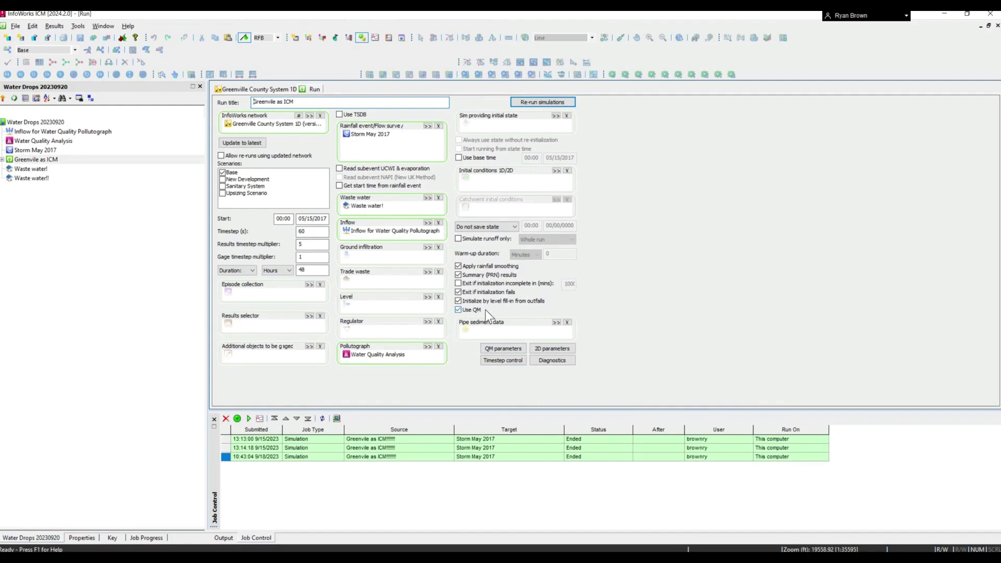
click(500, 348)
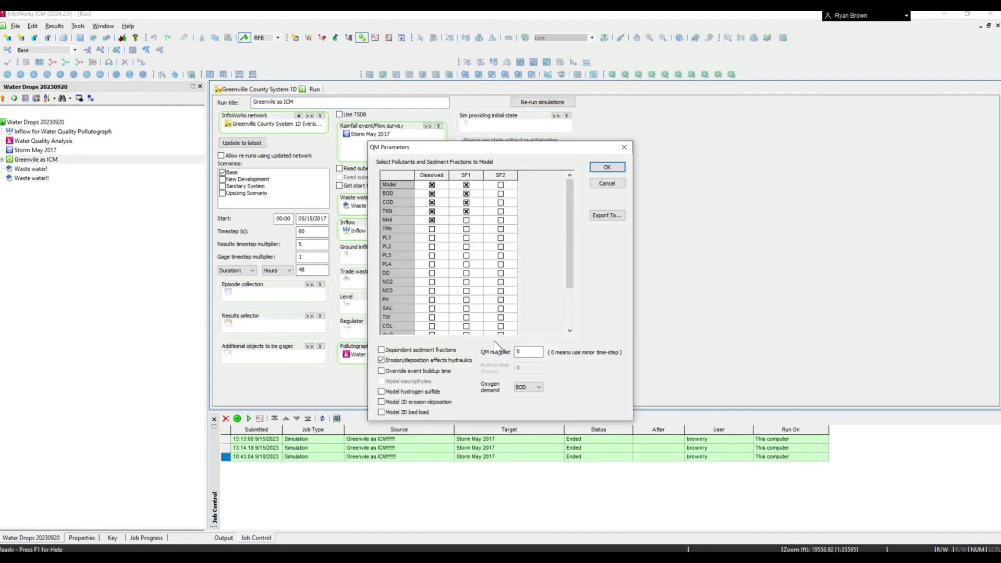
click(432, 211)
click(610, 183)
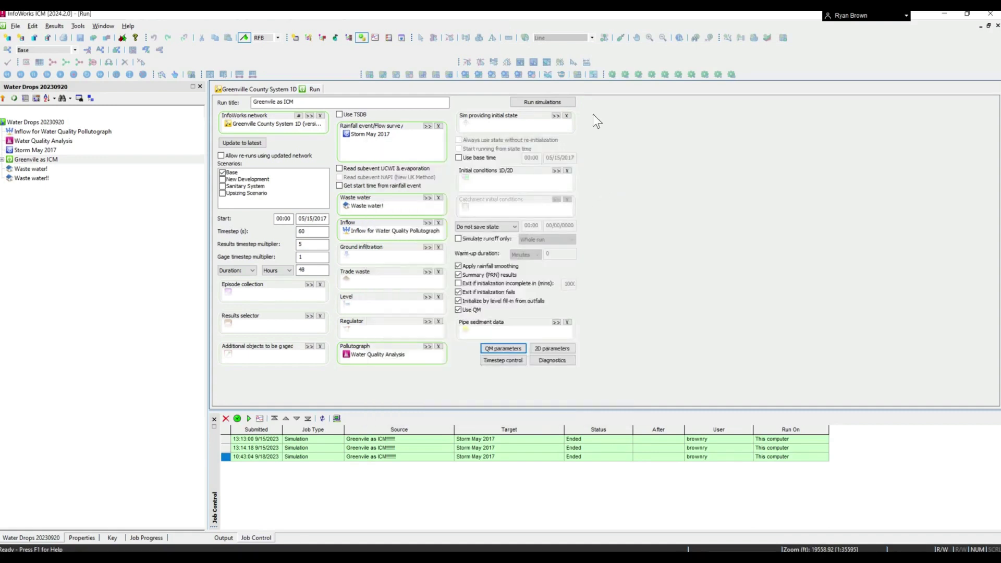
click(519, 366)
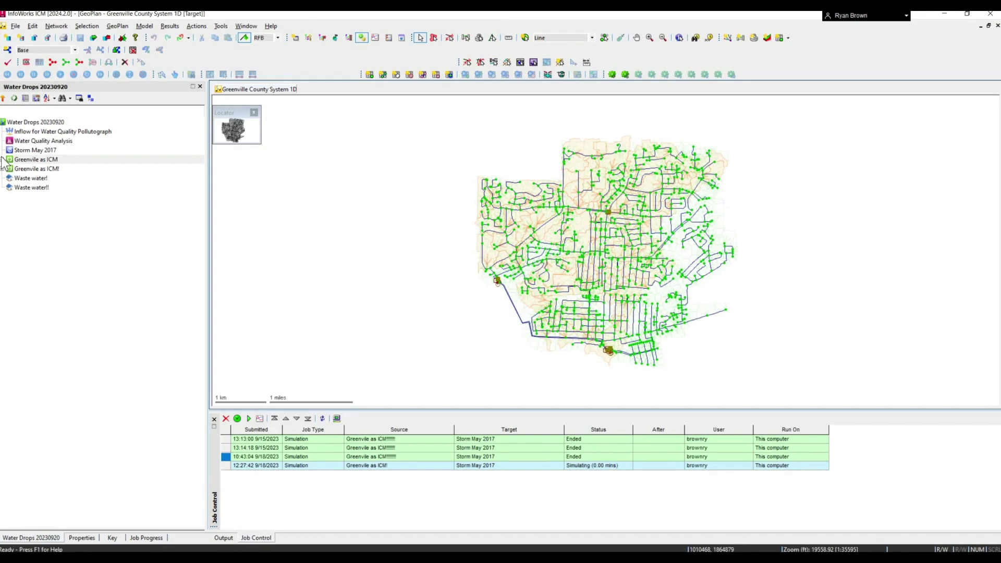
Open the Storm May 2017 results and locate node N14-P066 with Quick Find.
double_click(39, 160)
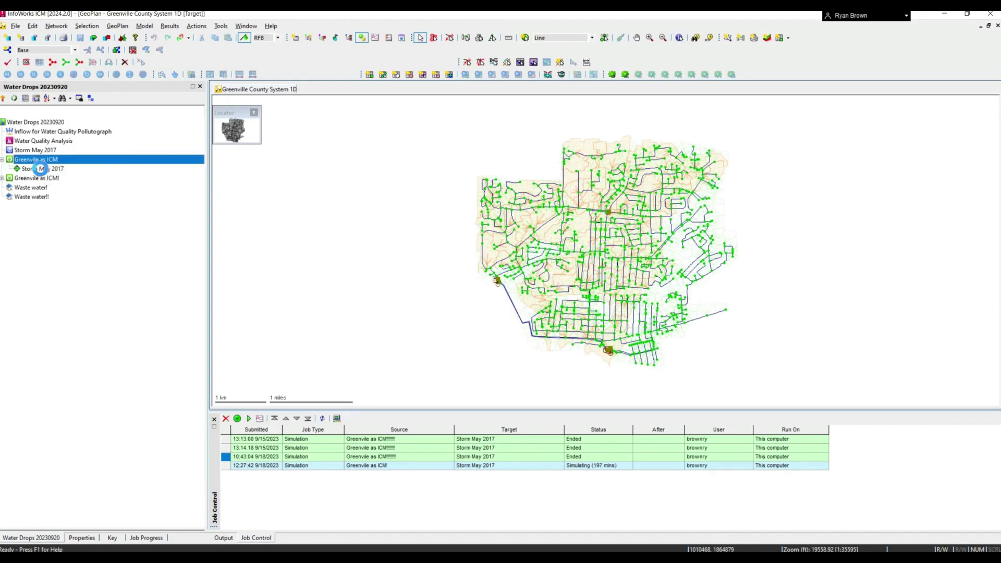
click(40, 168)
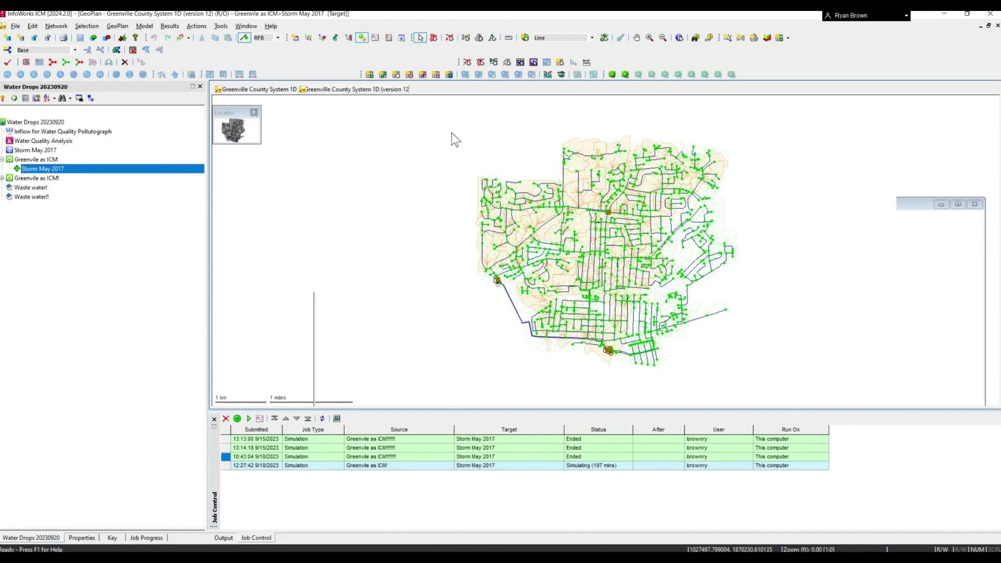
key(ctrl+f)
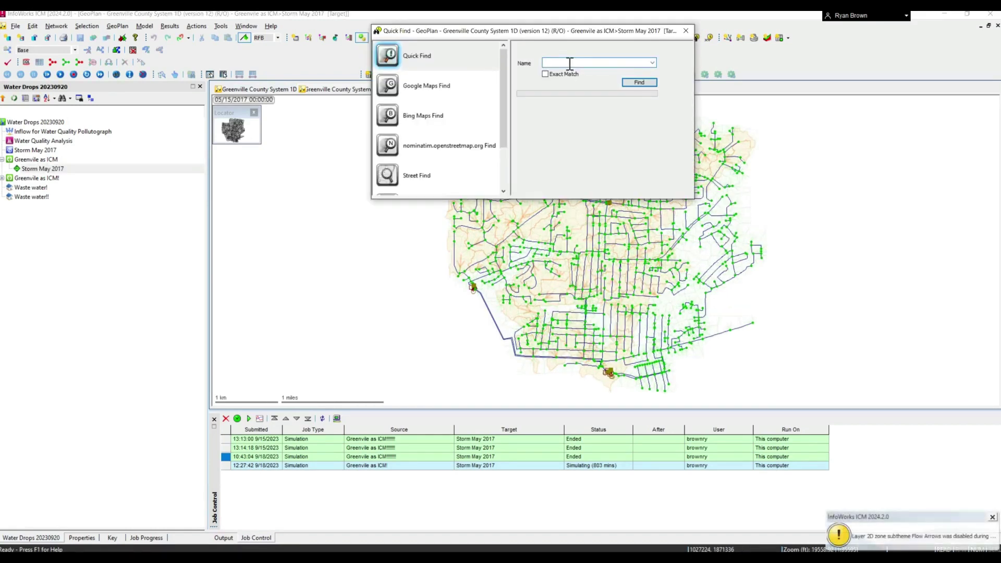
text(N14-P066)
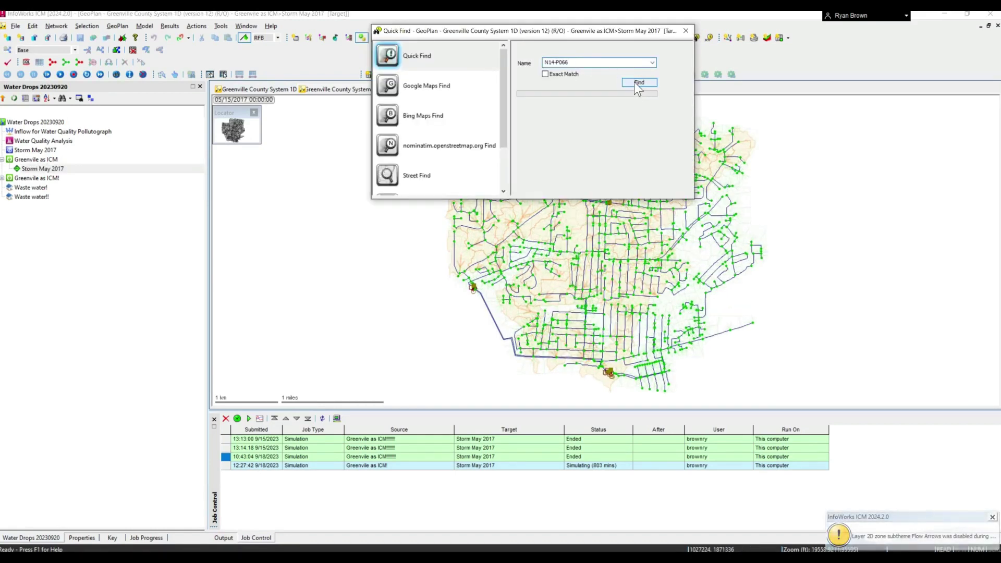
click(637, 83)
key(Return)
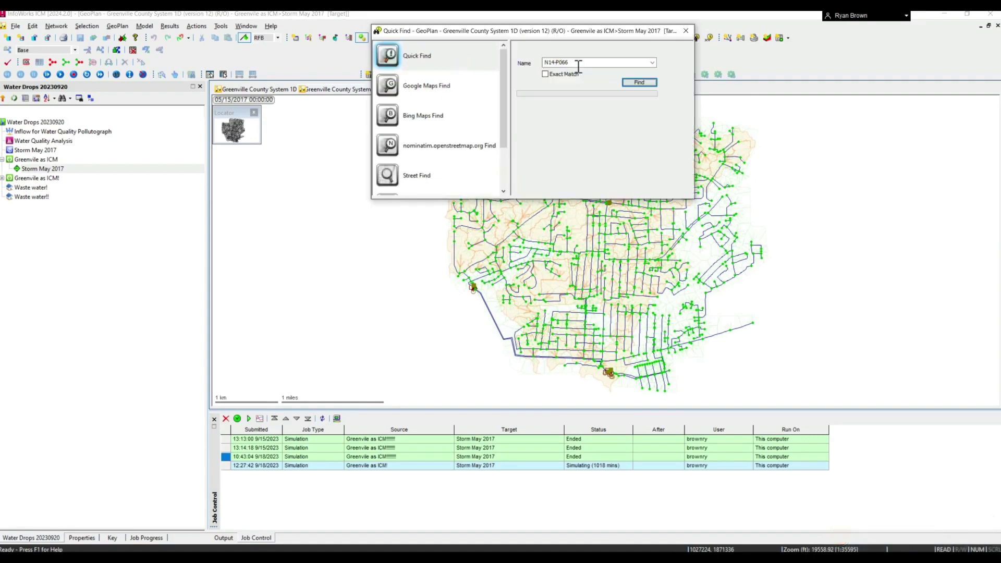
click(638, 85)
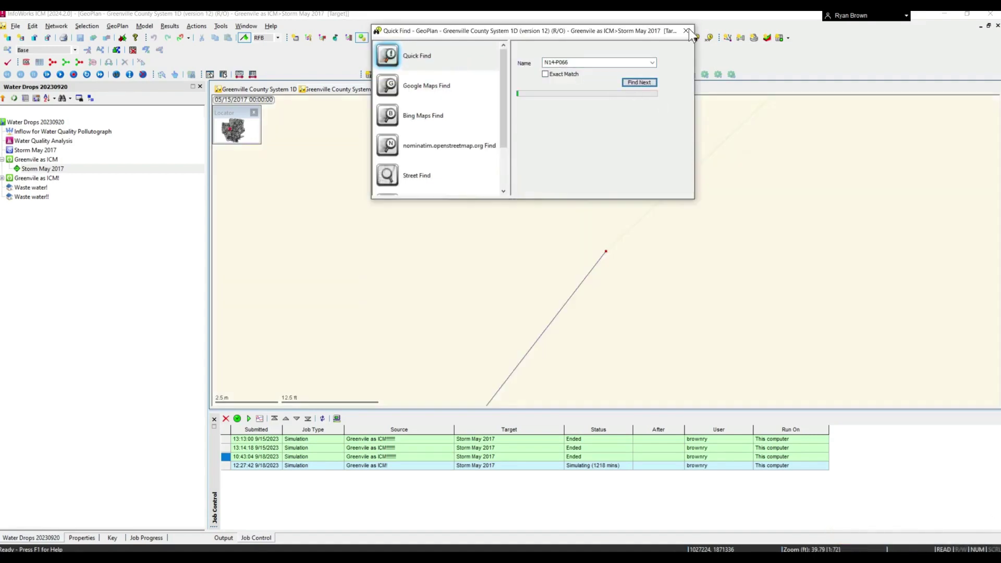
key(Escape)
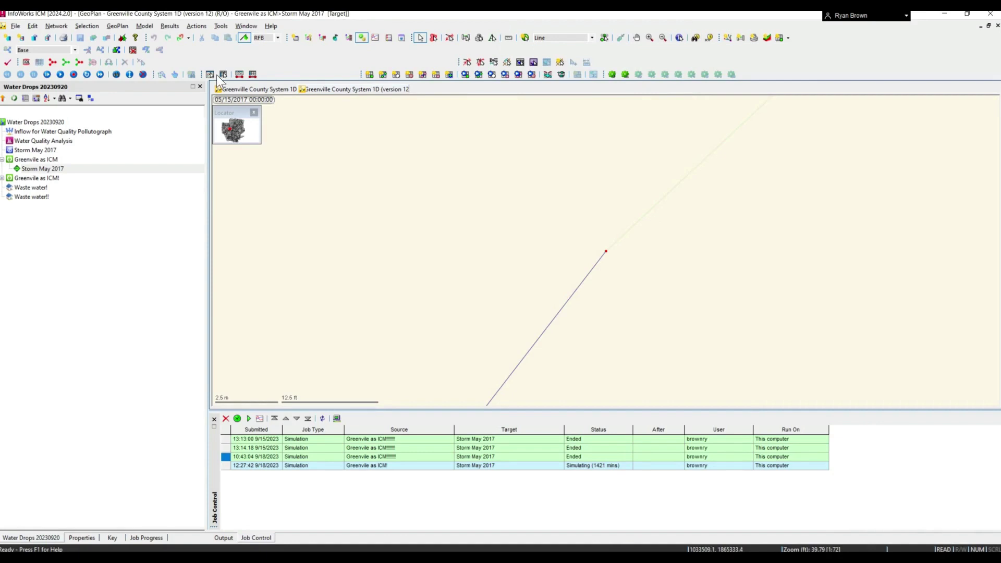
Graph concentration SF1 at node N14-P066 using the Graph tool.
click(213, 74)
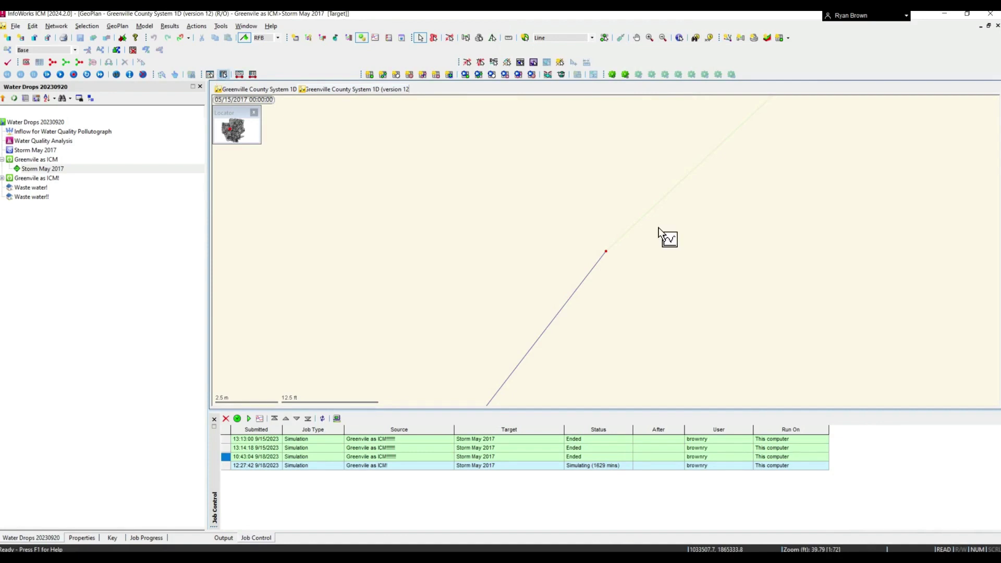
click(606, 252)
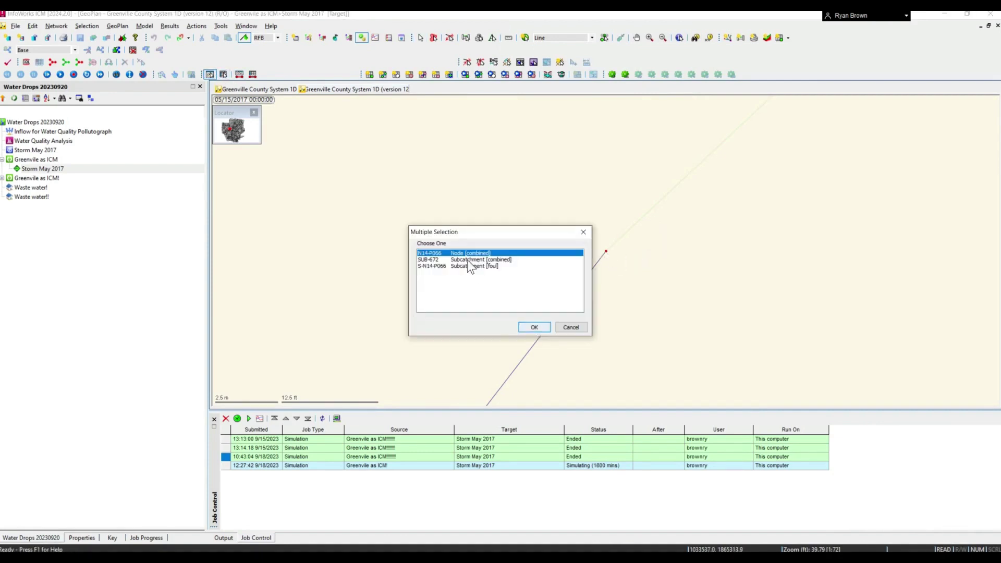
key(Return)
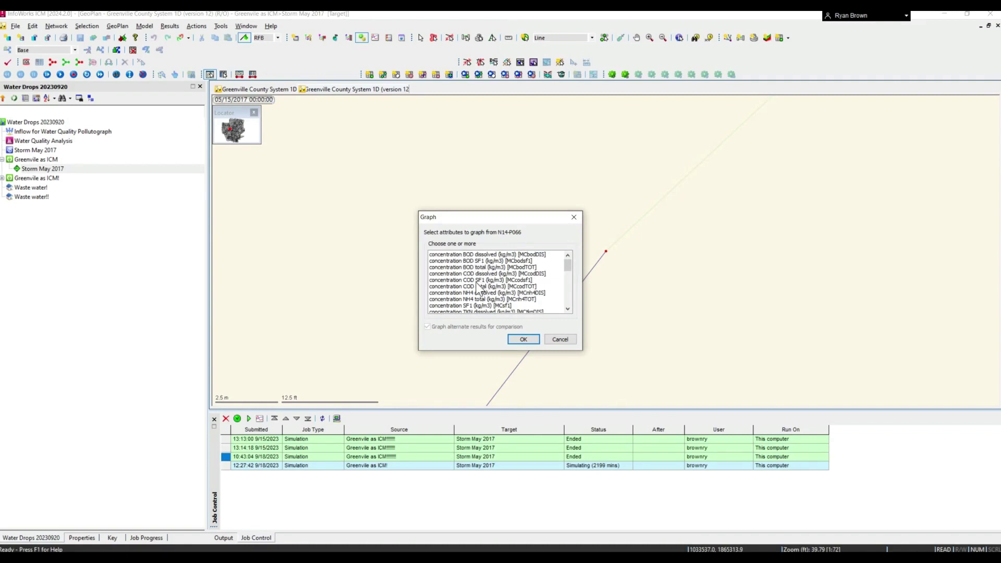
click(488, 306)
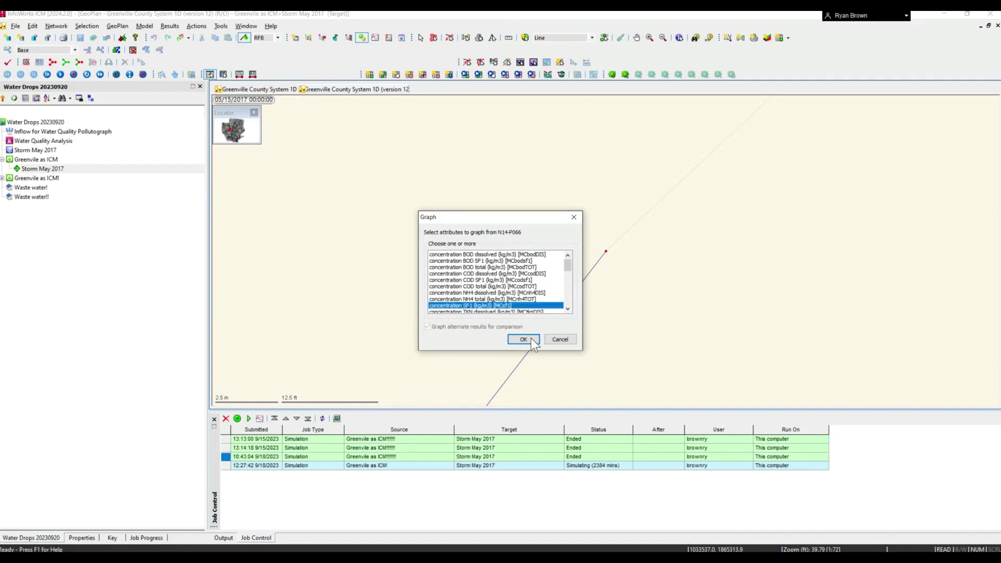
click(527, 339)
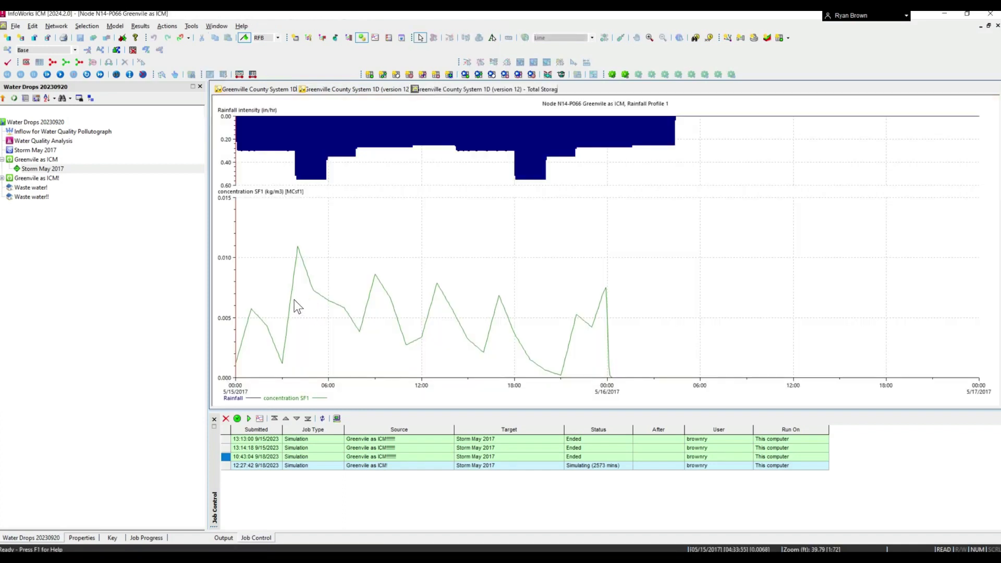
Close the node graph and plot SF1 concentration for conduit N14-001.1.
right_click(464, 90)
key(Return)
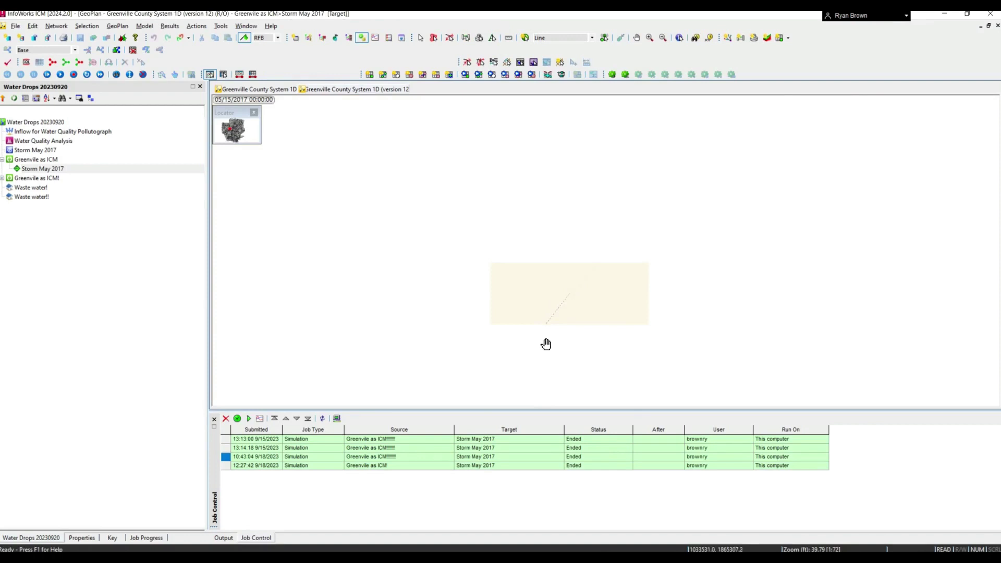
scroll(575, 293, down, 2)
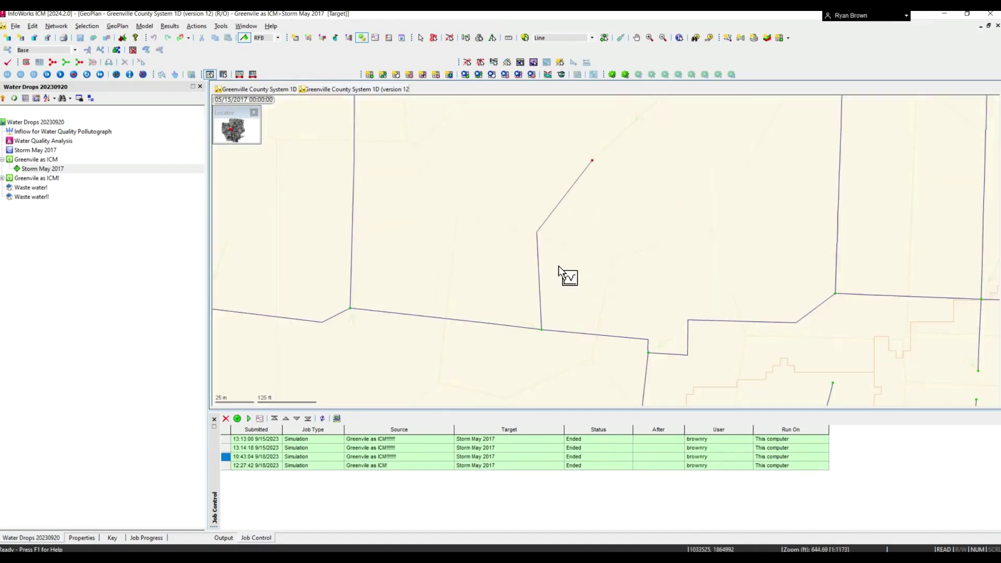
click(535, 270)
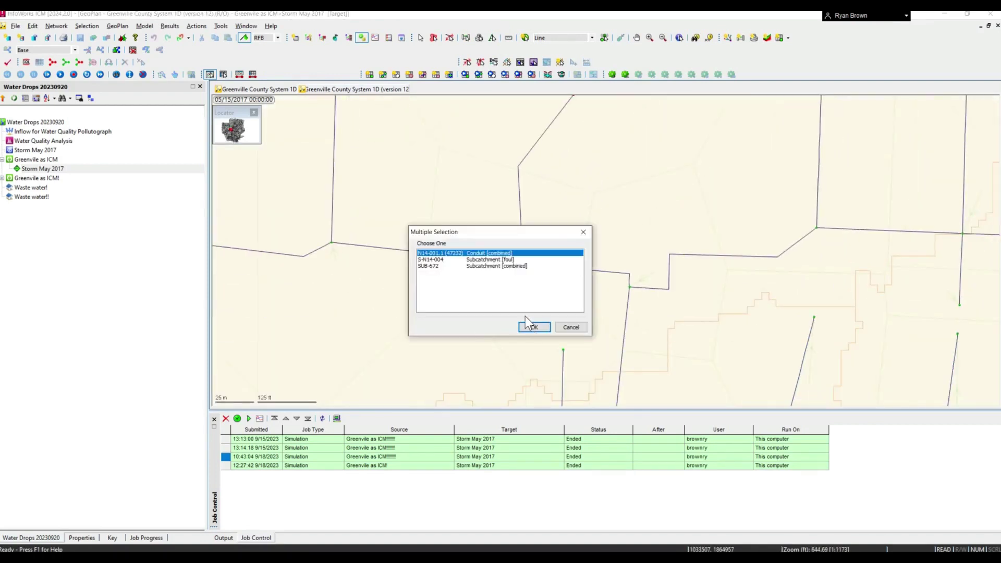
click(531, 326)
click(459, 305)
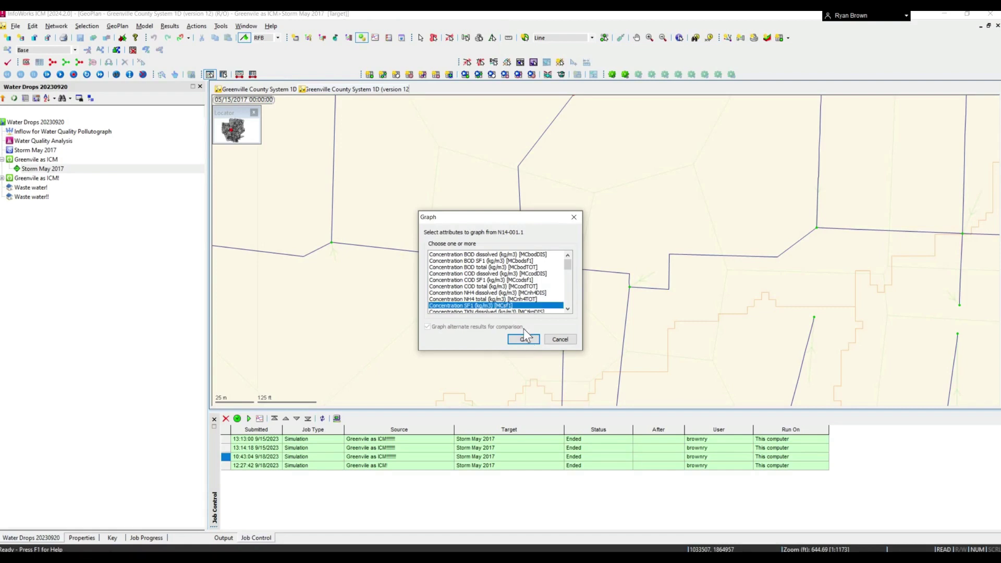
click(523, 339)
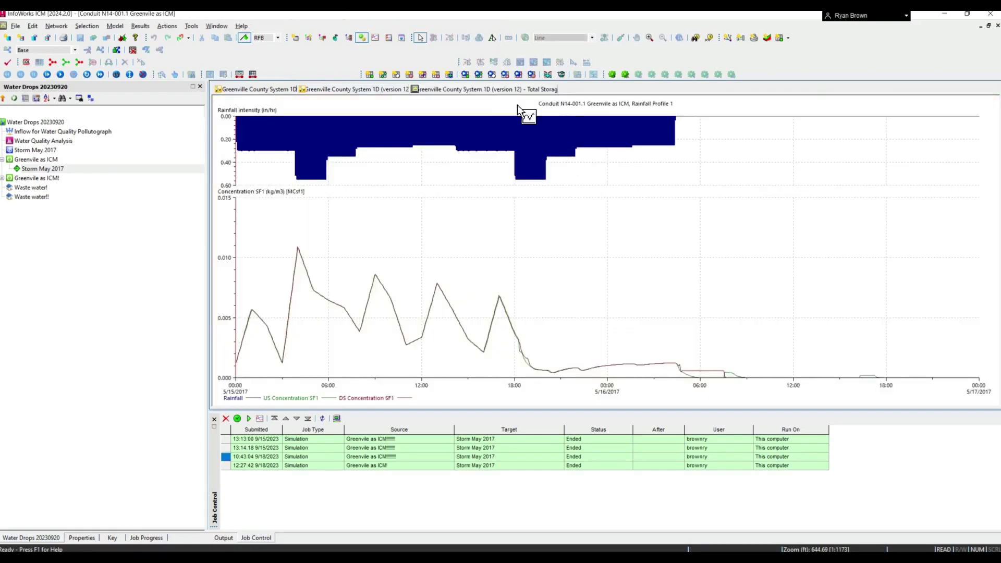
Close the storage graph tab and plot SF1 concentration for conduit N23-009.1.
right_click(498, 91)
click(537, 95)
scroll(574, 289, down, 3)
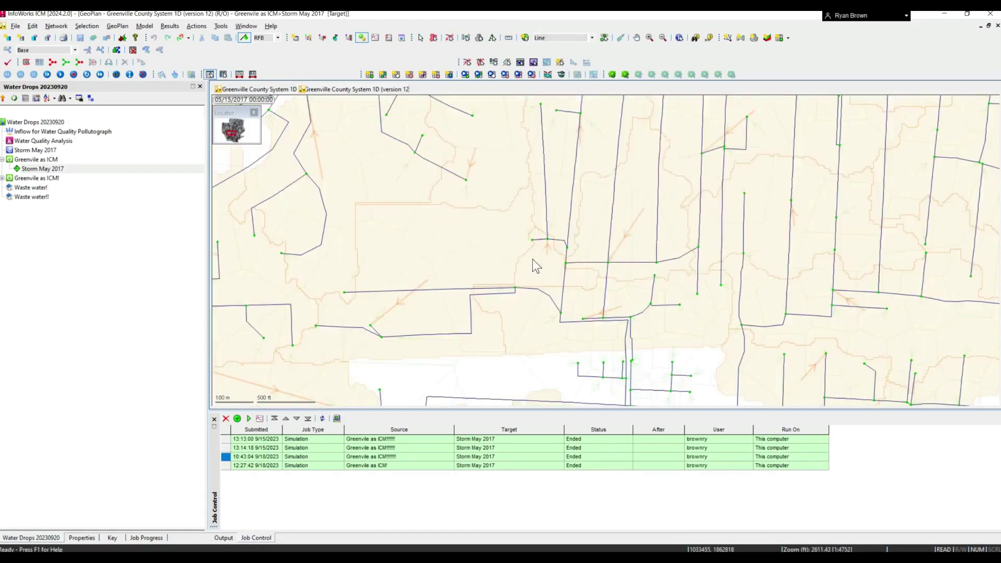
click(533, 258)
click(530, 328)
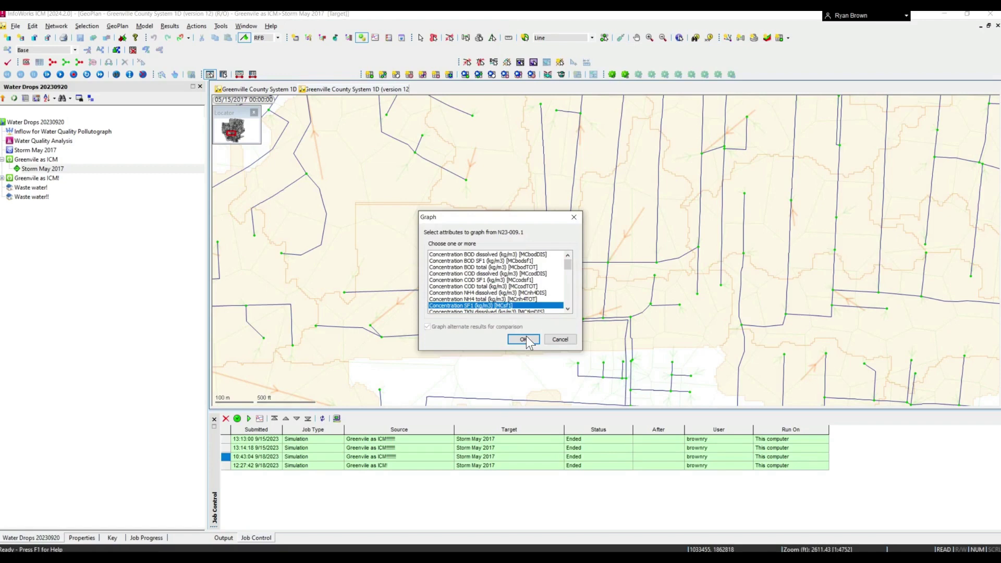
click(527, 340)
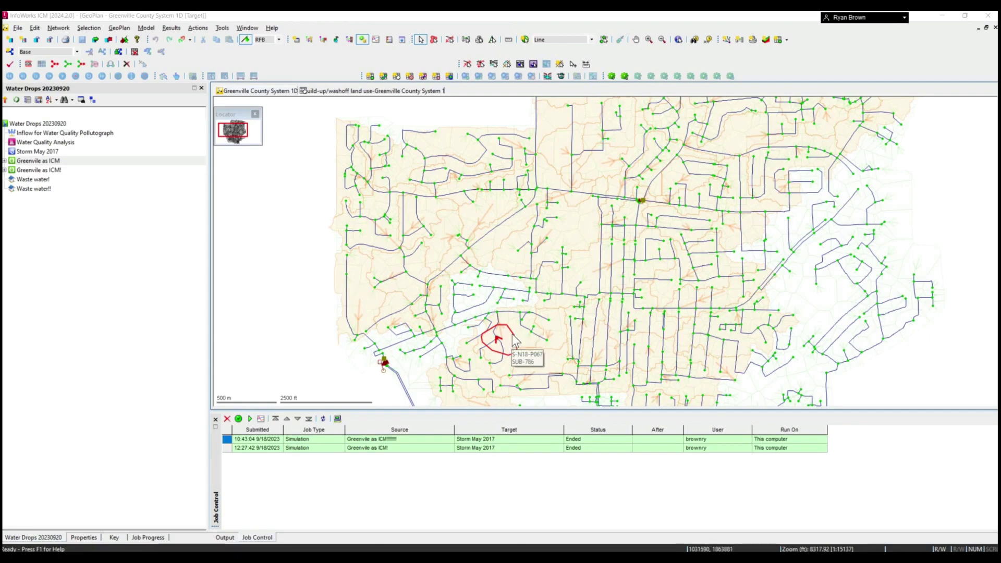
Select subcatchment S-N18-P067 and check its build-up/washoff land uses list, leaving it unchanged.
click(514, 340)
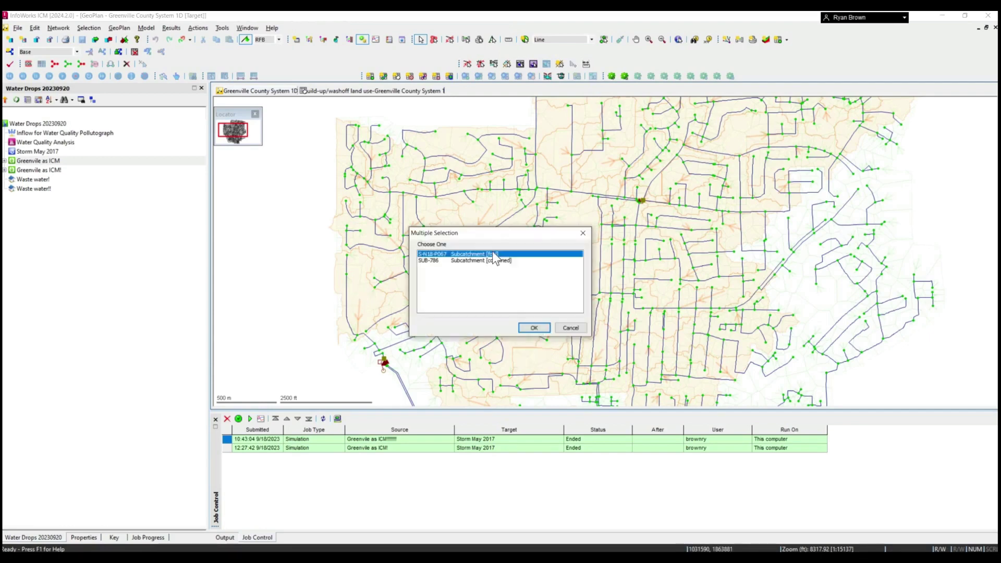
click(542, 326)
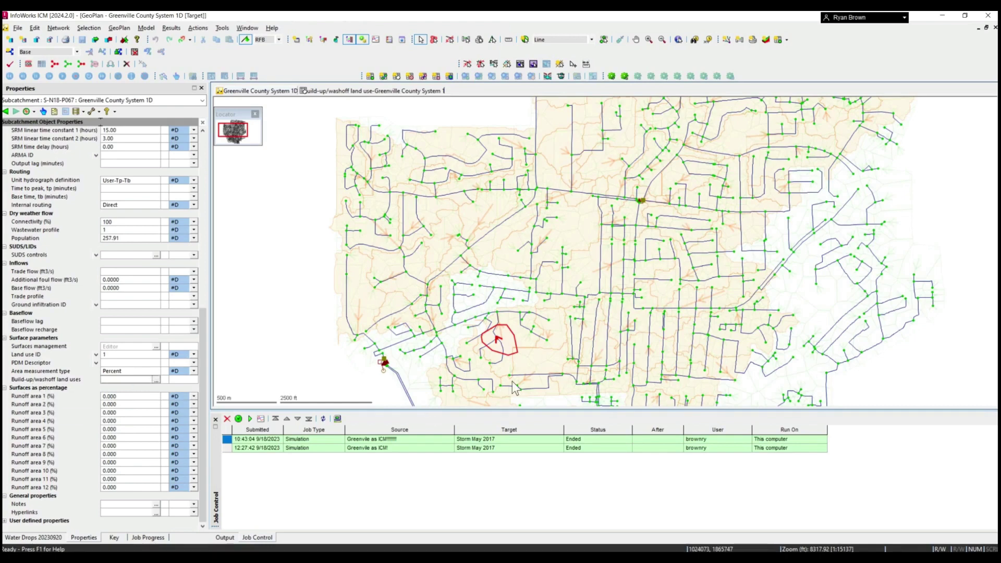
click(156, 381)
click(593, 353)
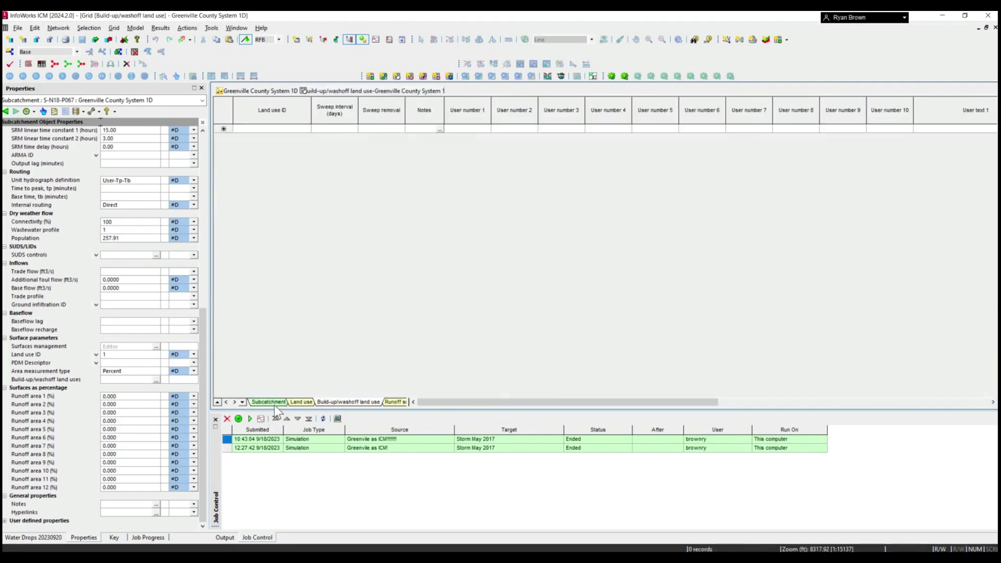
Add land use ID 1 in the build-up/washoff land uses grid and open its properties.
click(274, 404)
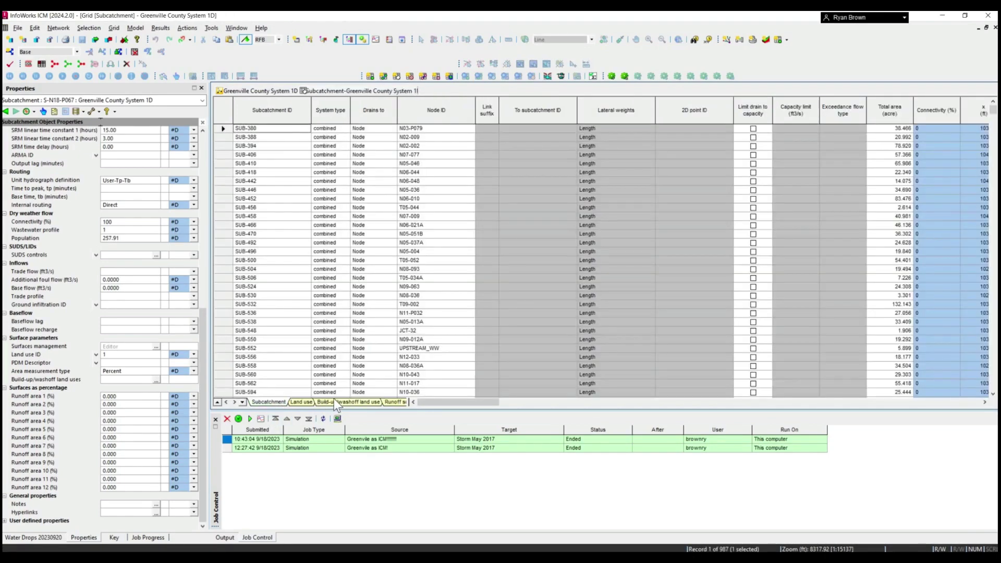
click(341, 401)
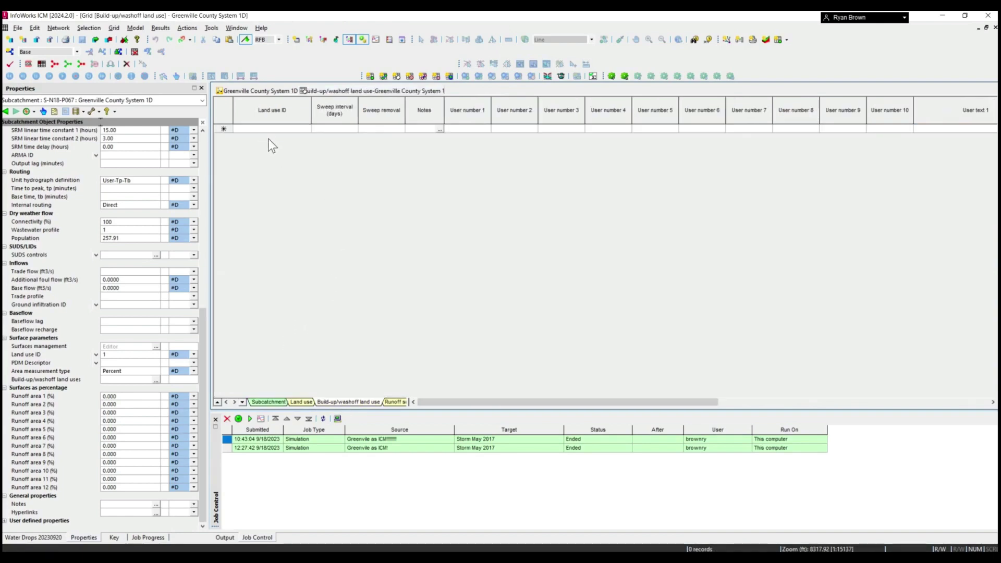
text(1)
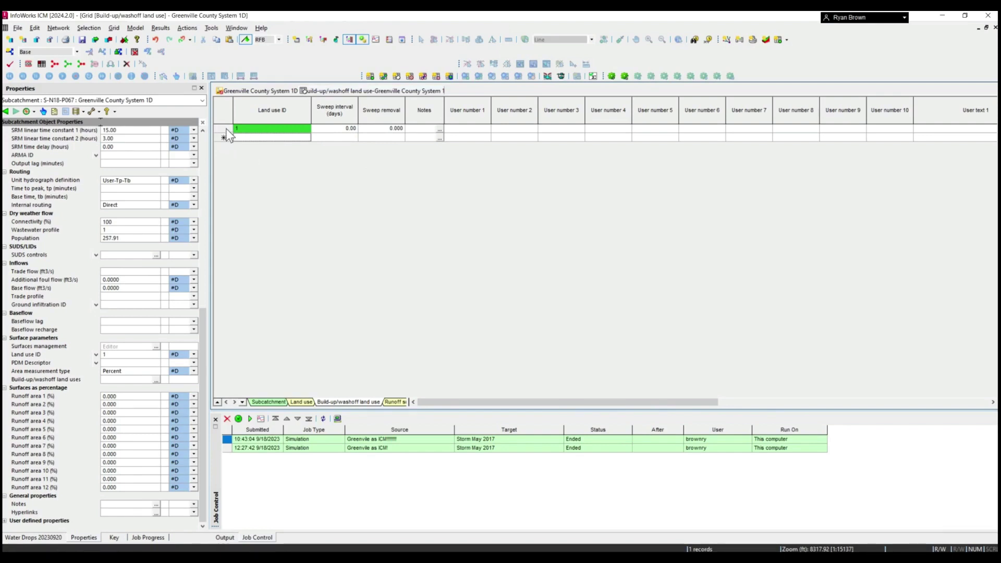
right_click(227, 128)
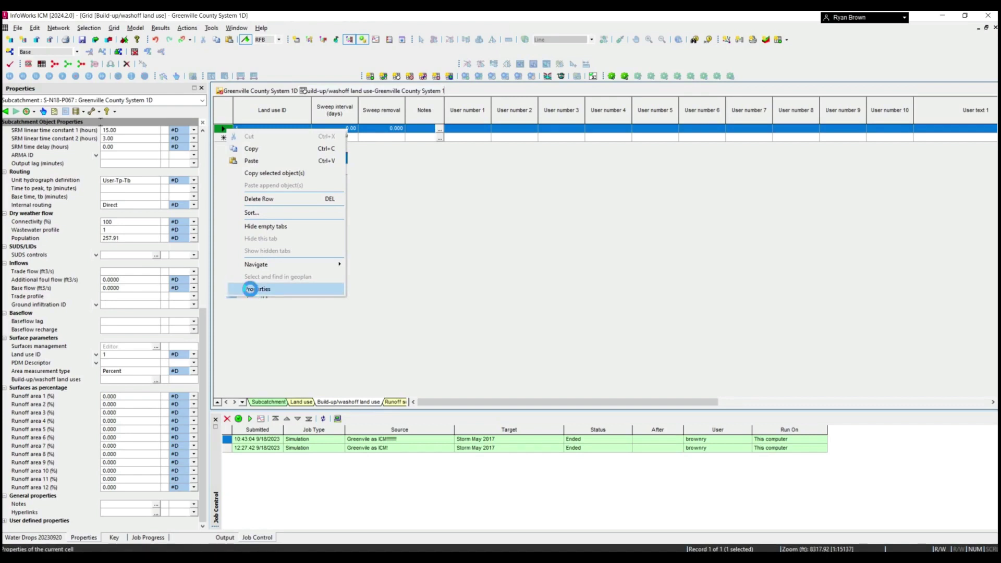
click(288, 290)
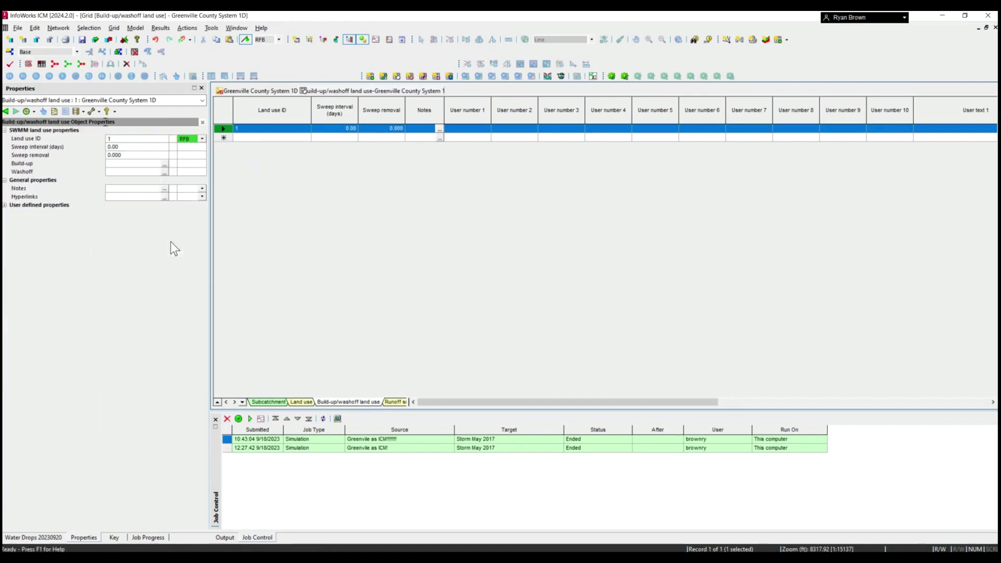
Review land use 1's build-up determinant (pl2) and build-up types, then discard the changes.
click(165, 165)
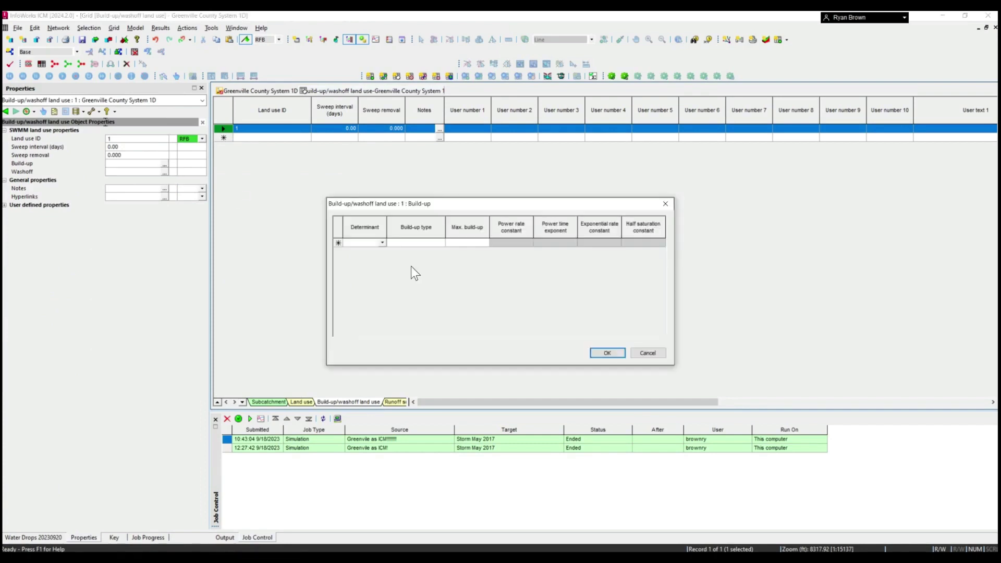
click(381, 243)
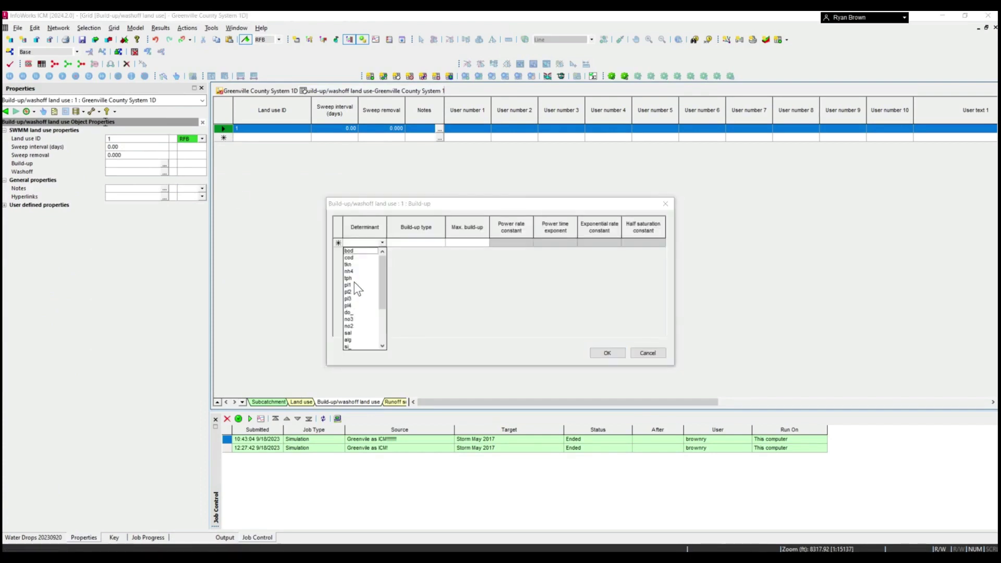
click(411, 244)
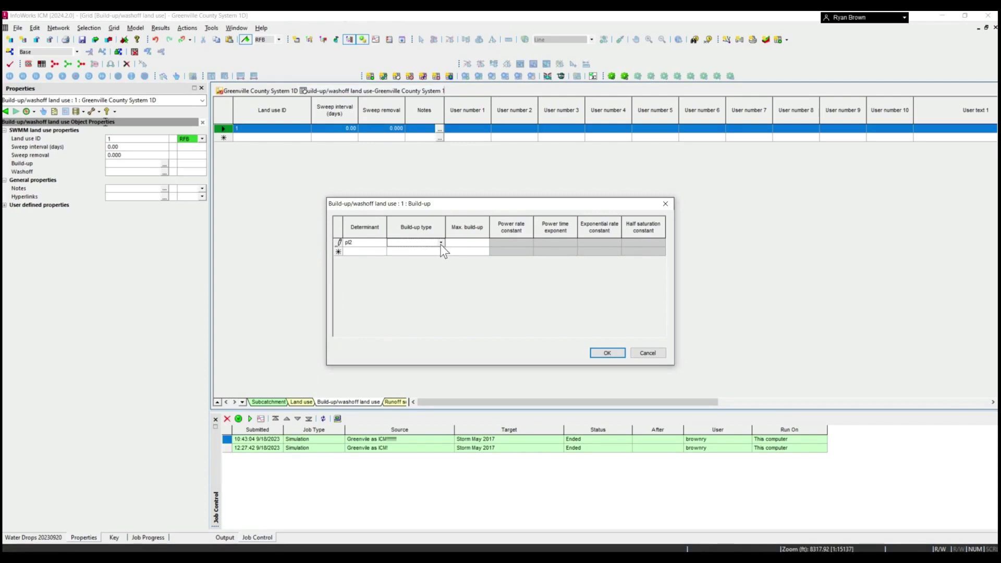
click(441, 243)
key(Tab)
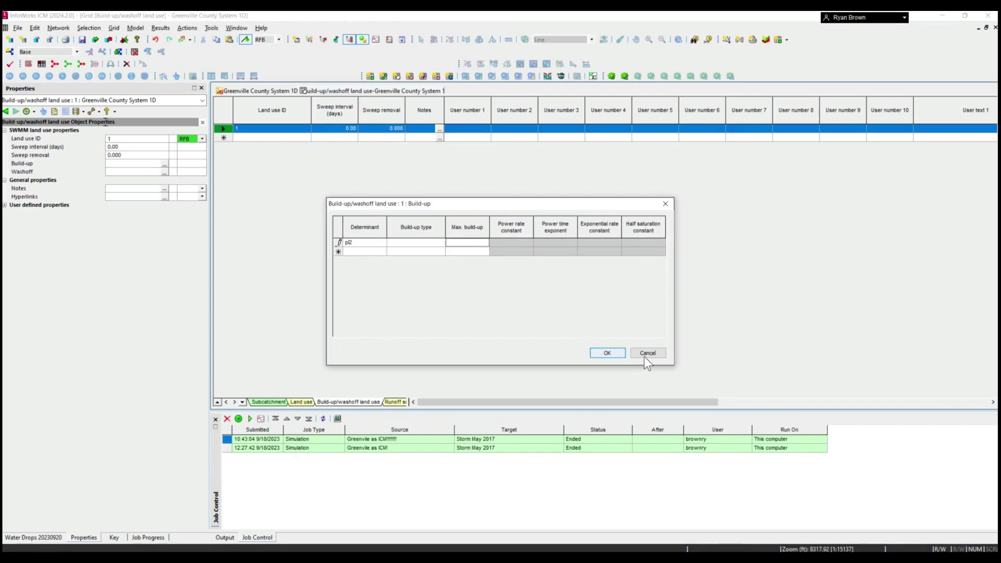
click(646, 354)
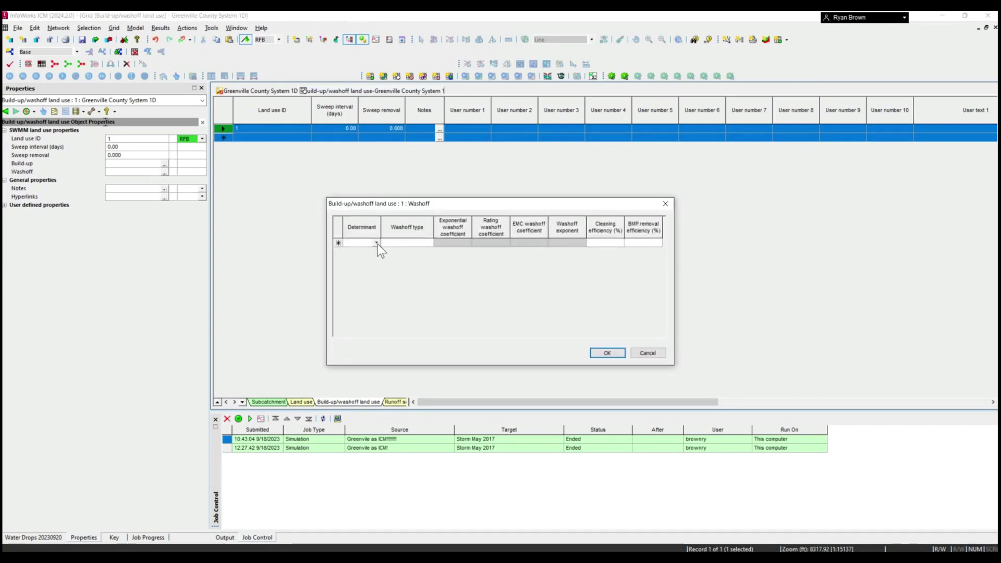
Review the washoff determinants and washoff types for land use 1 without changes.
click(377, 243)
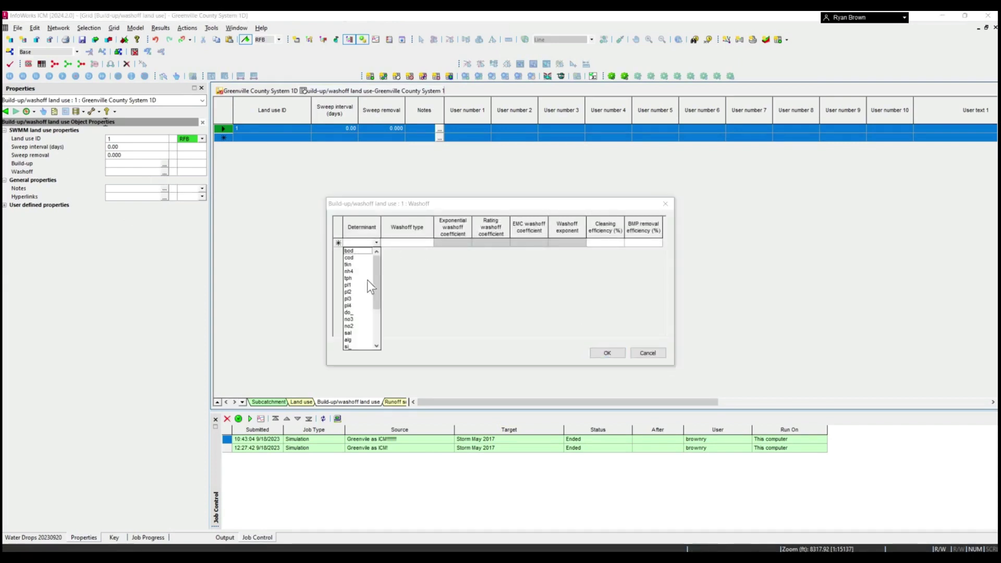
click(414, 243)
key(F4)
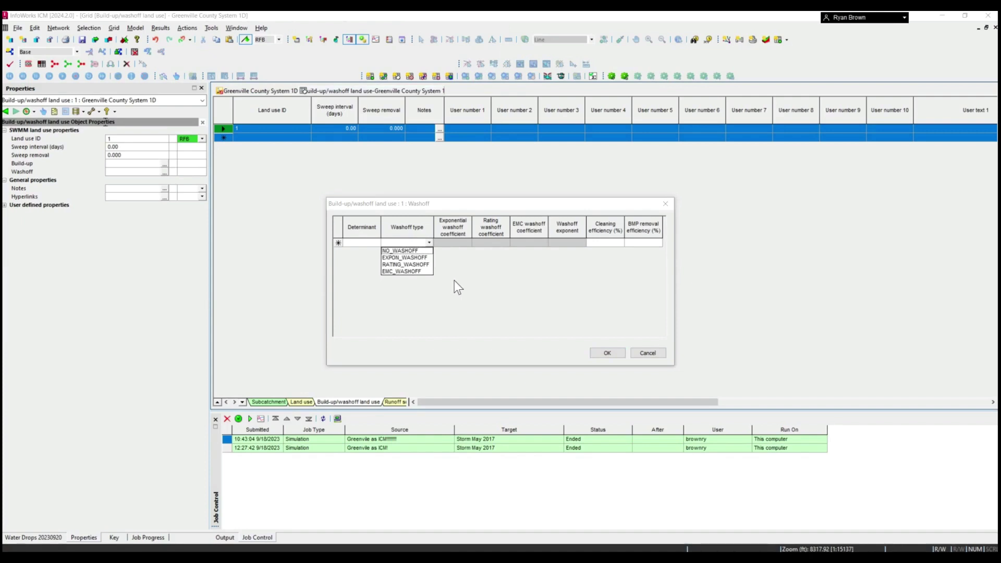
click(641, 334)
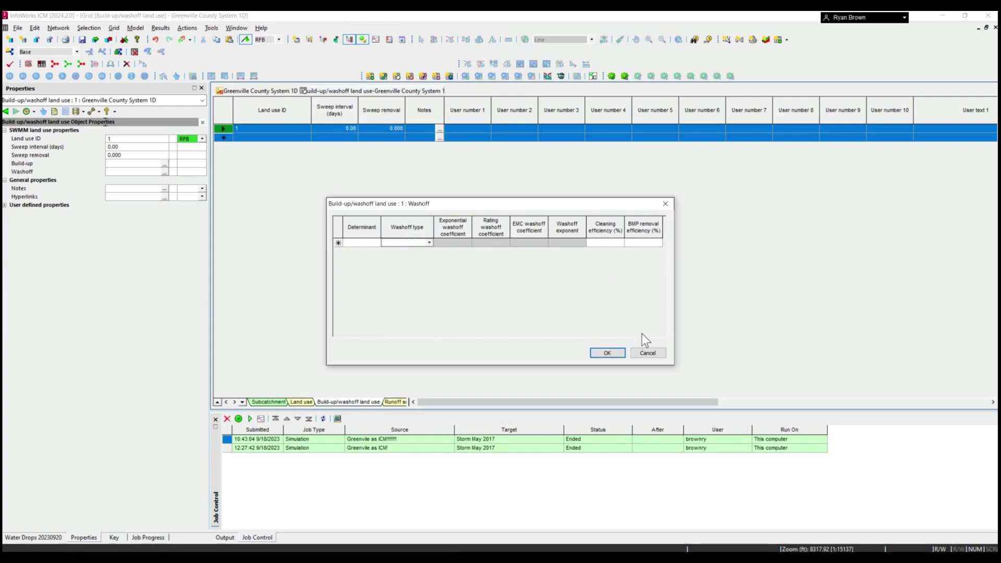
key(Escape)
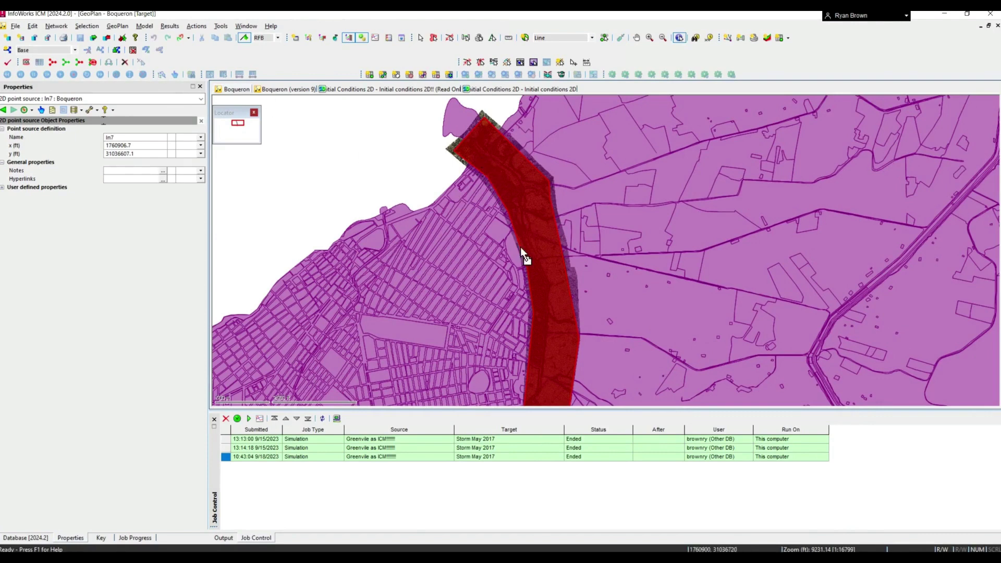
Select the 2D_Sediment sediment IC zone over the river, then return to the database tree.
click(533, 262)
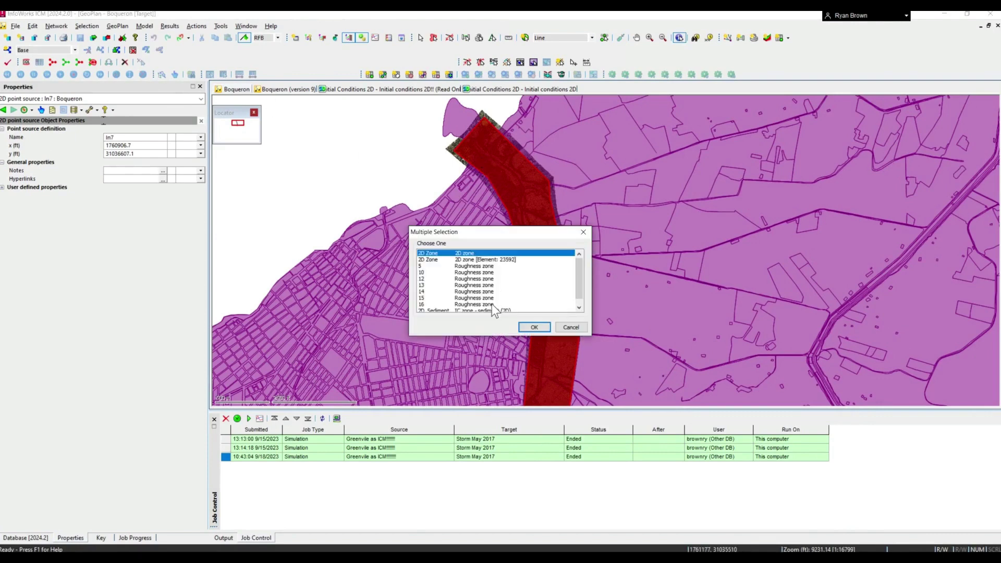
click(493, 310)
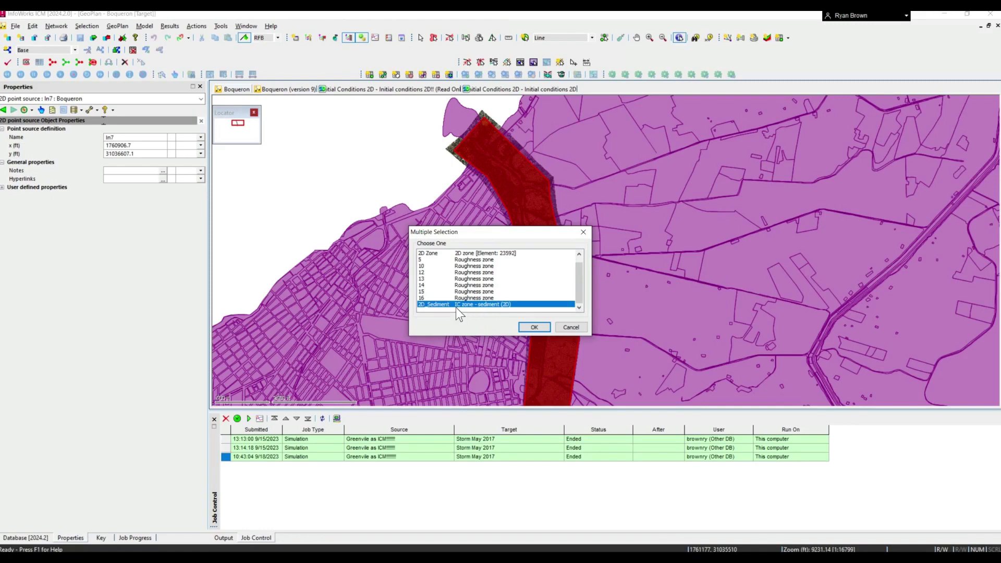
click(535, 328)
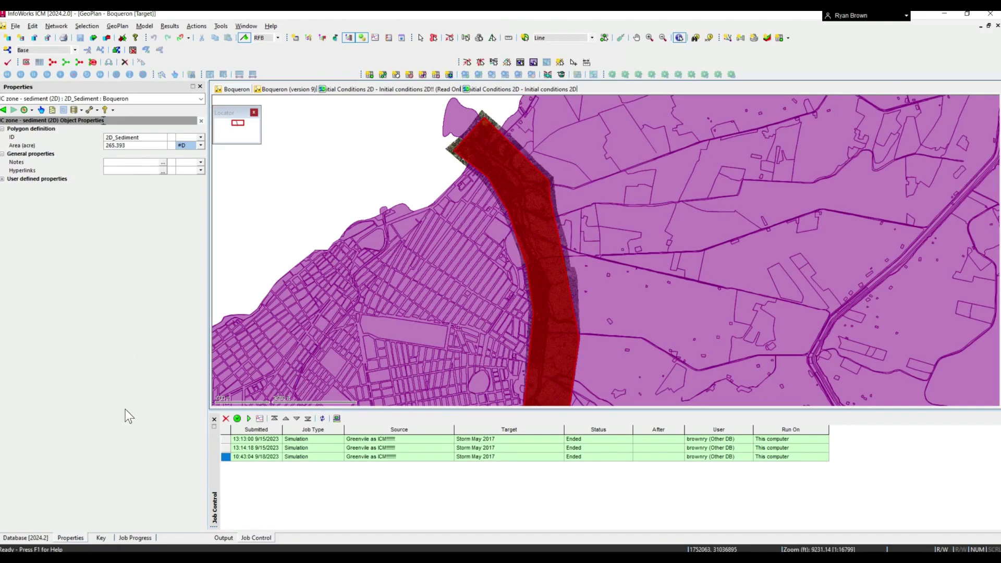
click(30, 537)
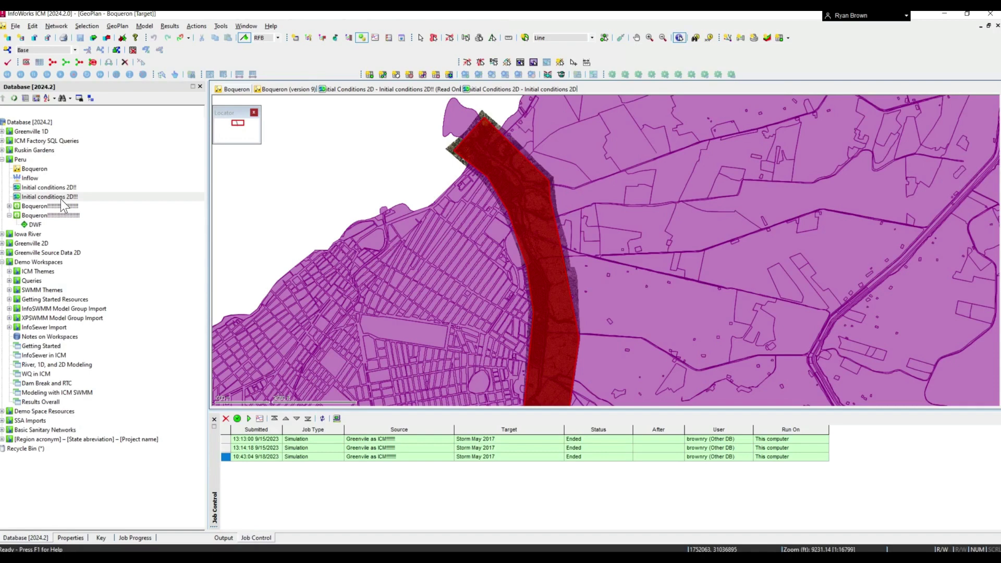
Show the Initial Conditions 2D table and select the 2D_Sediment zone on the Boqueron map.
click(386, 89)
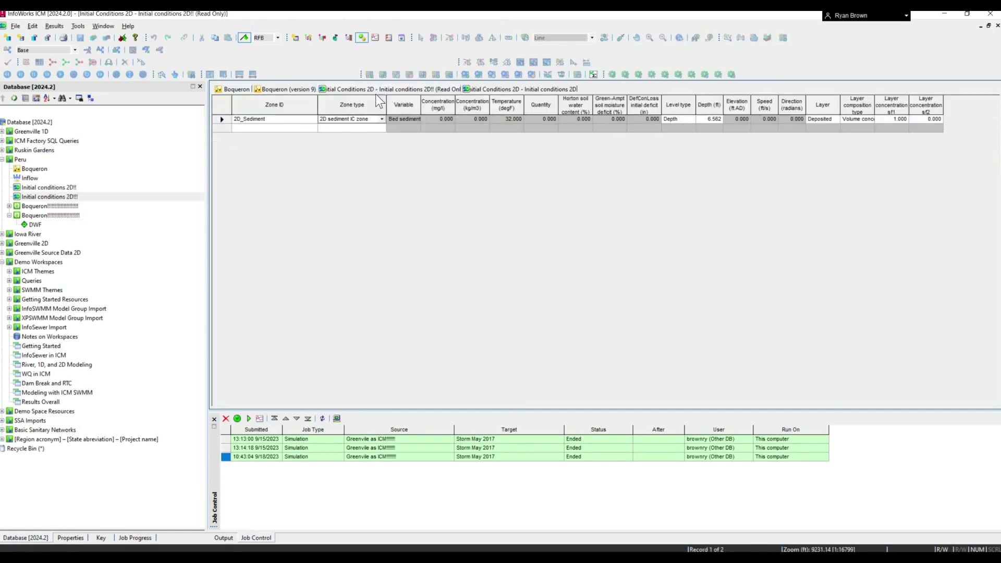
click(268, 120)
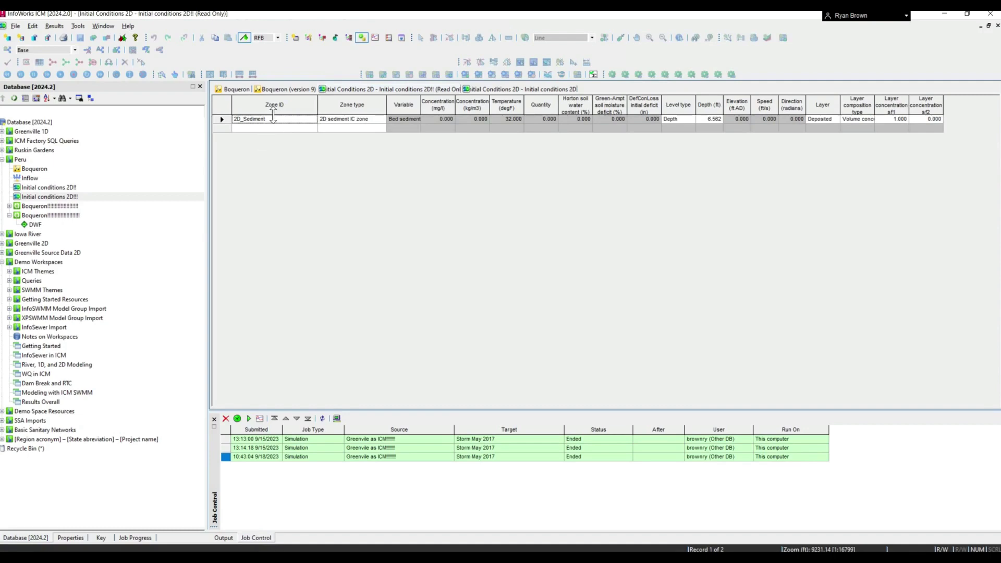
mouse_move(239, 89)
mouse_down()
mouse_move(527, 235)
mouse_move(533, 227)
mouse_up()
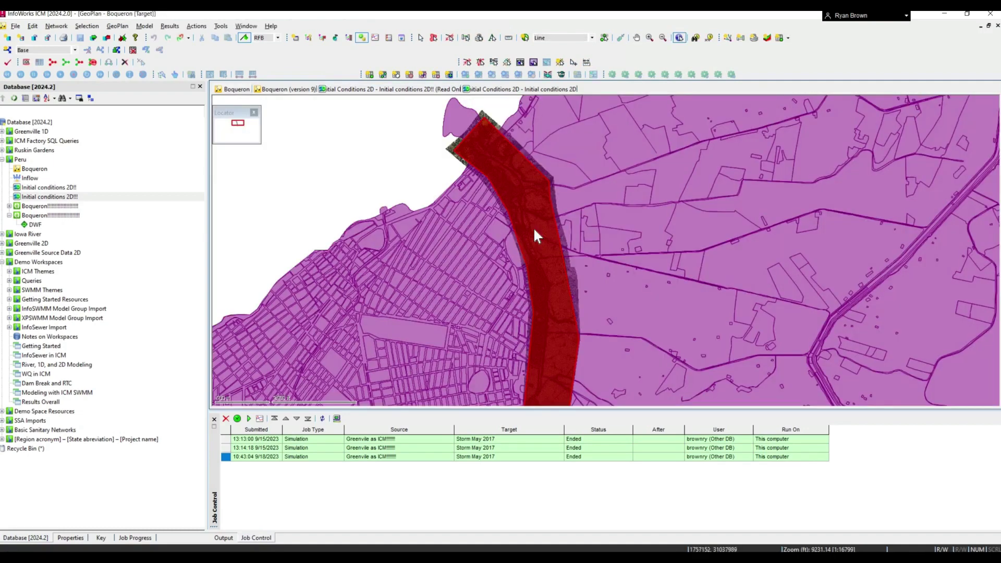
click(495, 290)
click(432, 292)
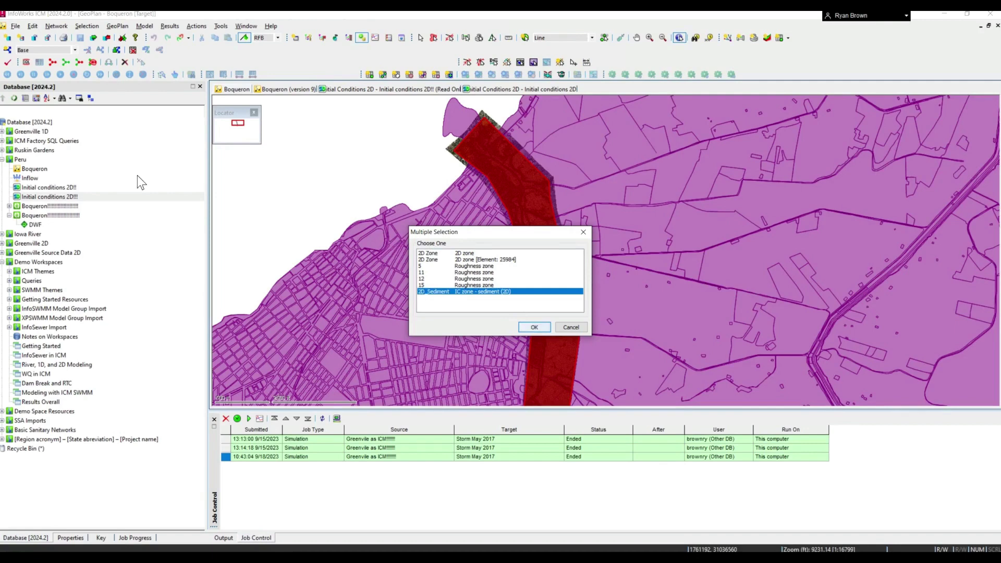
click(534, 327)
key(ctrl+Tab)
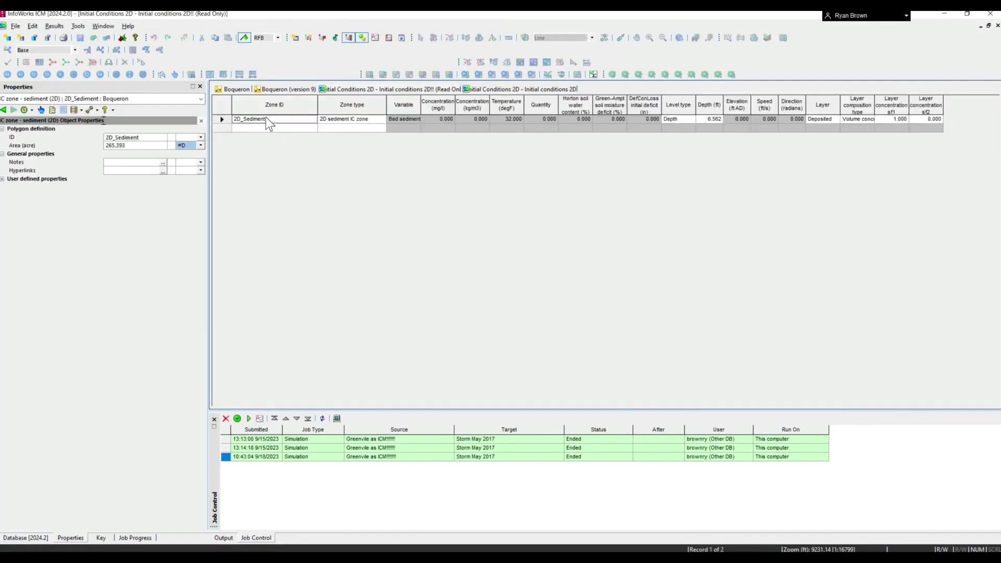
Keep 2D_Sediment as a 2D sediment IC zone on the Deposited layer, widening the Layer composition column.
click(343, 120)
click(381, 120)
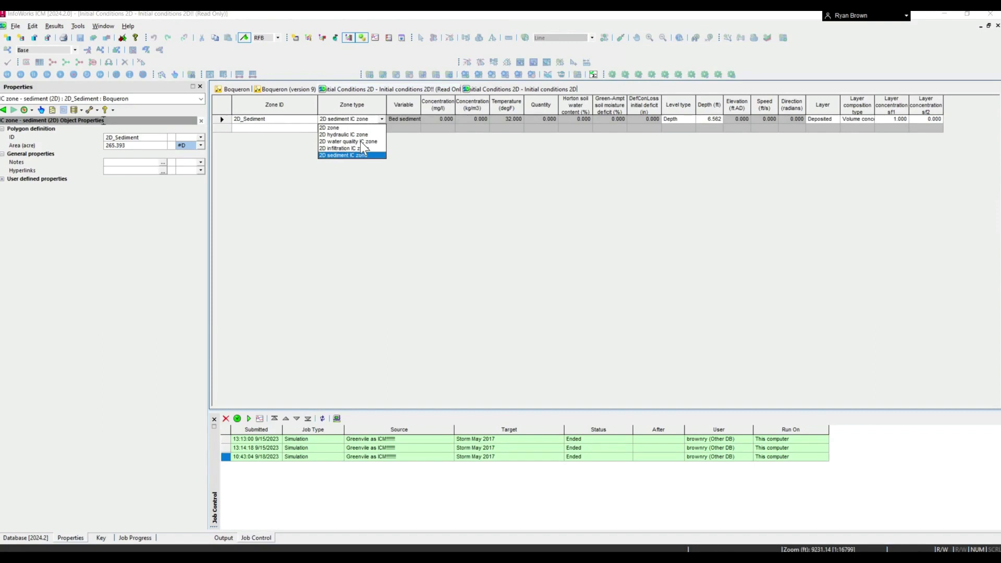
key(Tab)
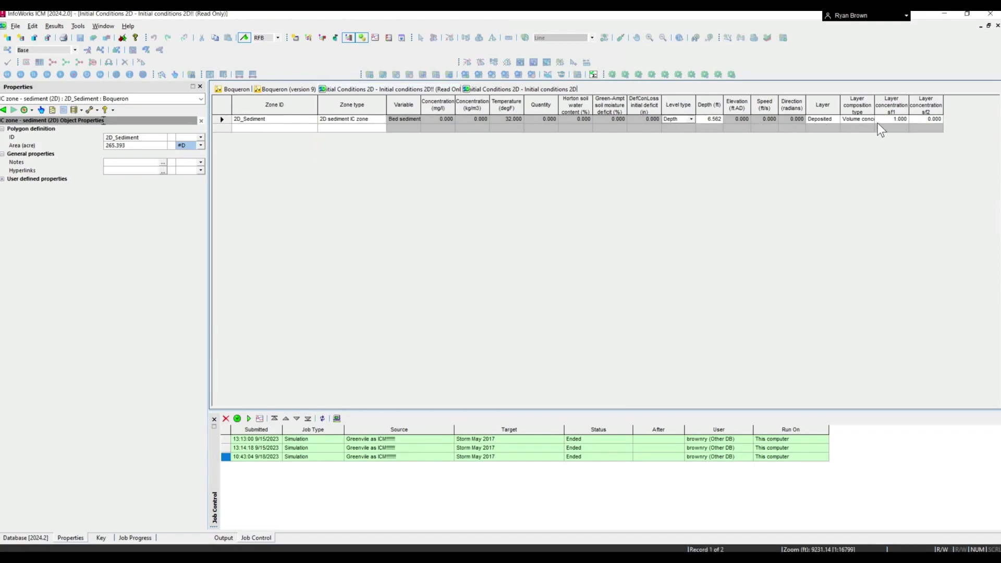
double_click(874, 104)
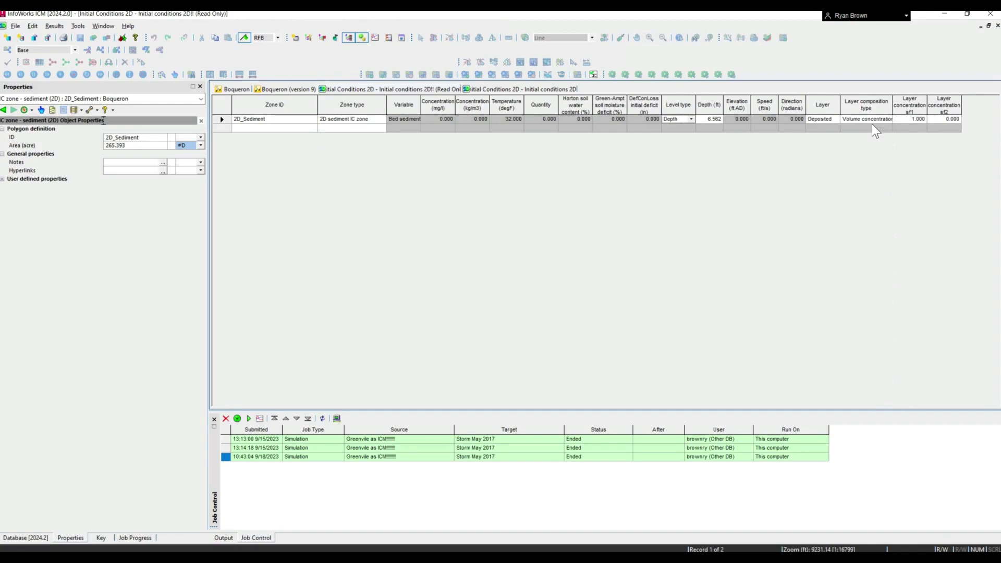
click(909, 117)
click(837, 118)
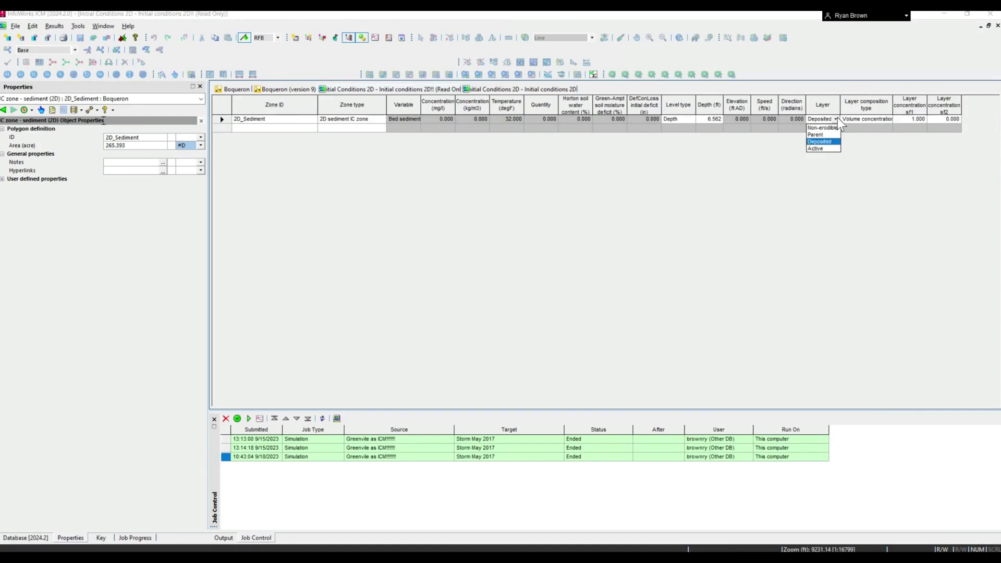
click(874, 120)
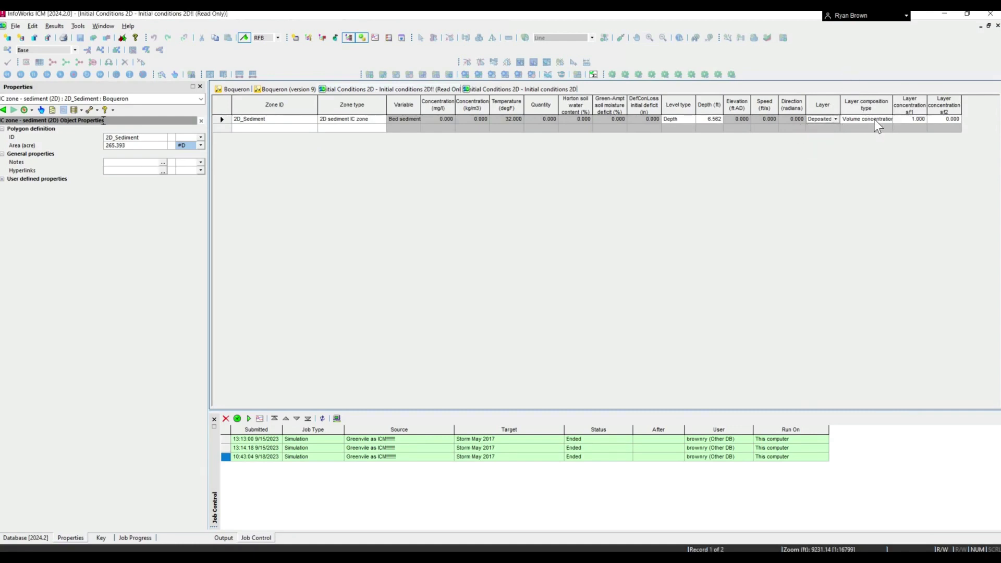
In the editable Initial Conditions 2D grid, keep NO3DIS as the water quality variable, then show the database tree.
click(496, 88)
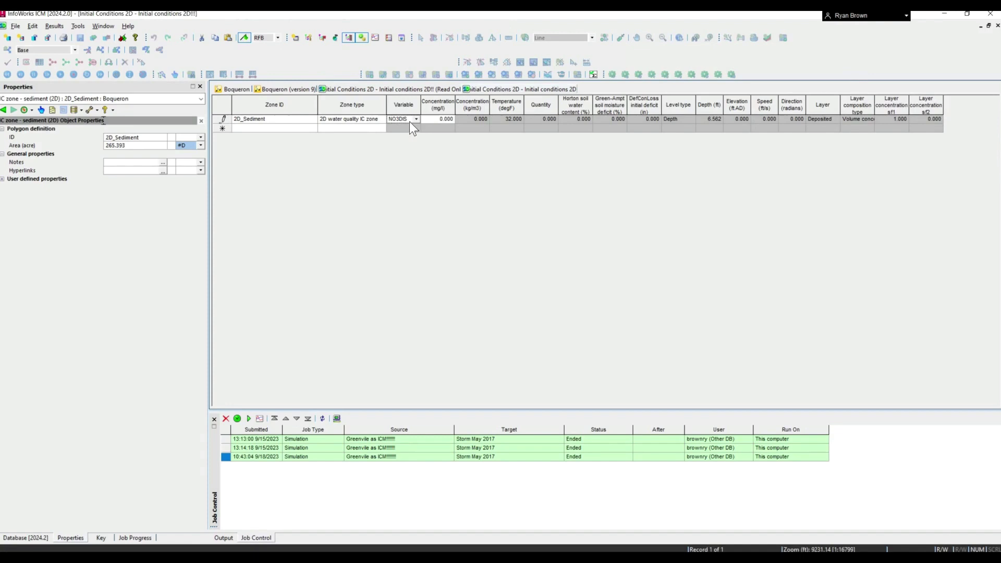
click(351, 120)
click(415, 121)
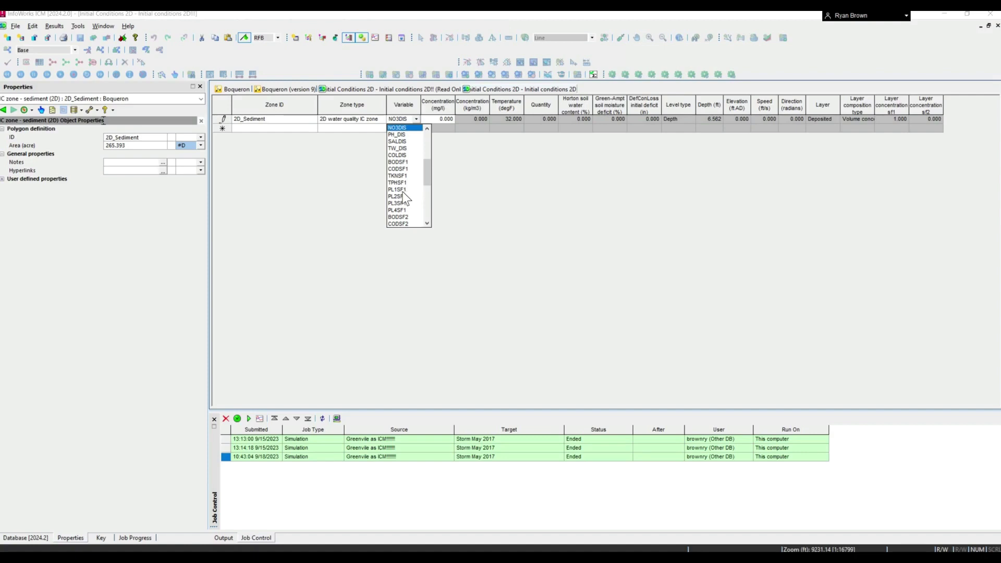
scroll(401, 194, down, 1)
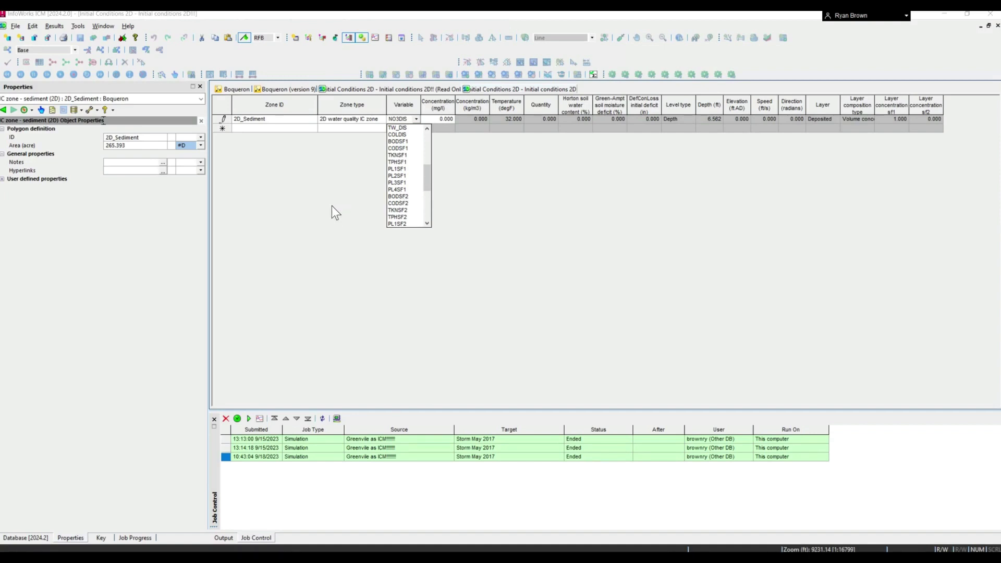
click(357, 206)
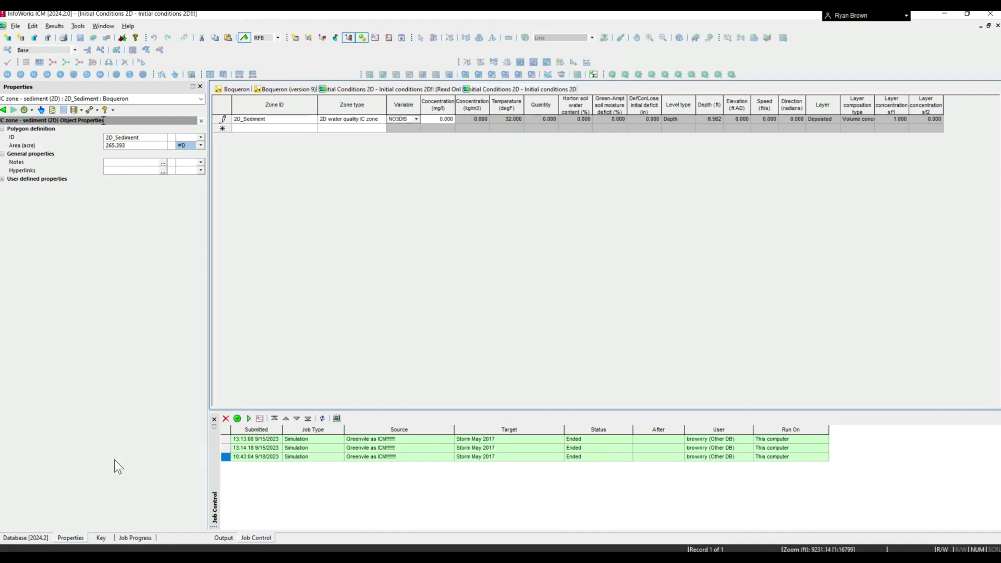
click(42, 538)
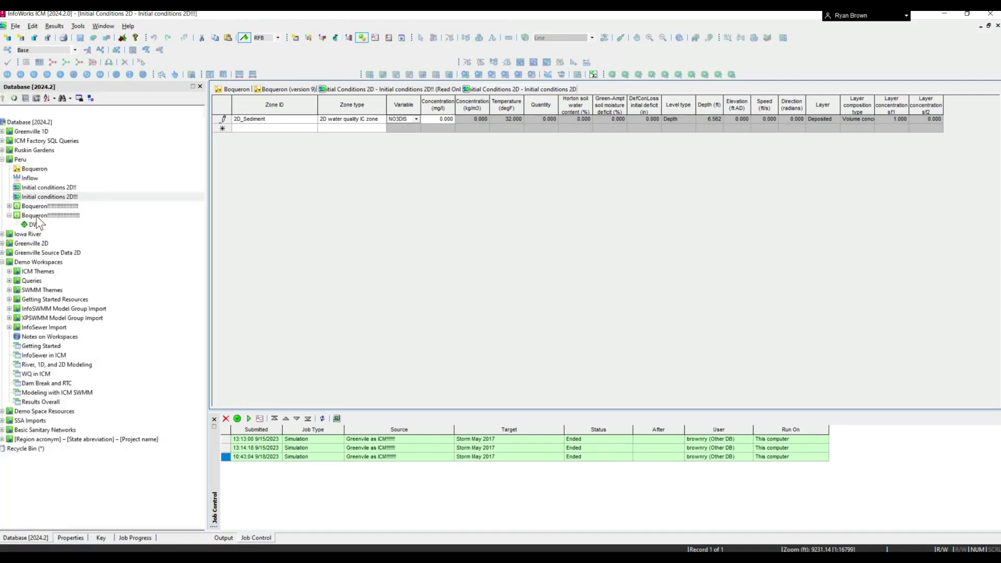
Review the Boqueron run's QM parameters for Dissolved and SF1, then cancel and close the run settings.
double_click(37, 215)
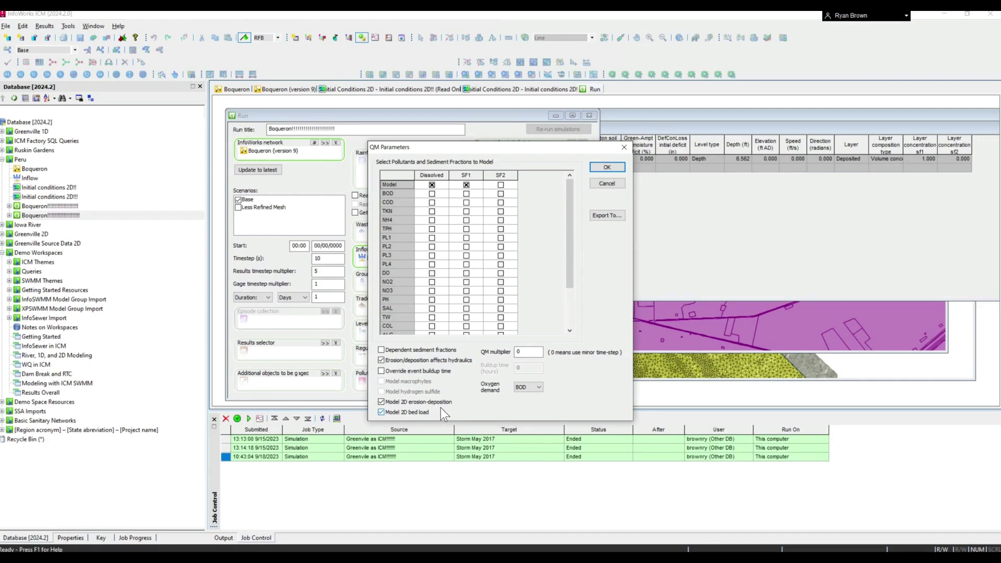
click(608, 184)
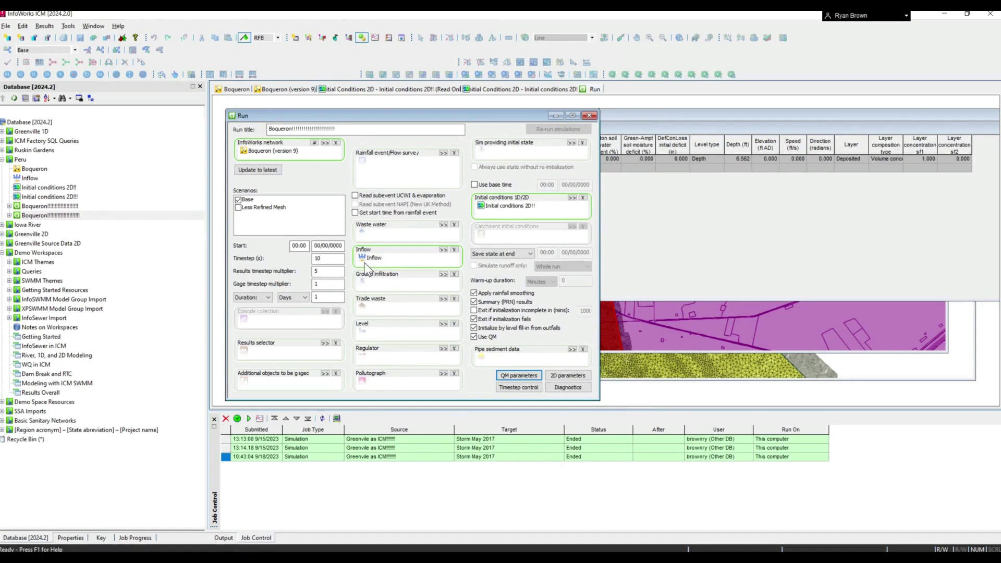
click(589, 115)
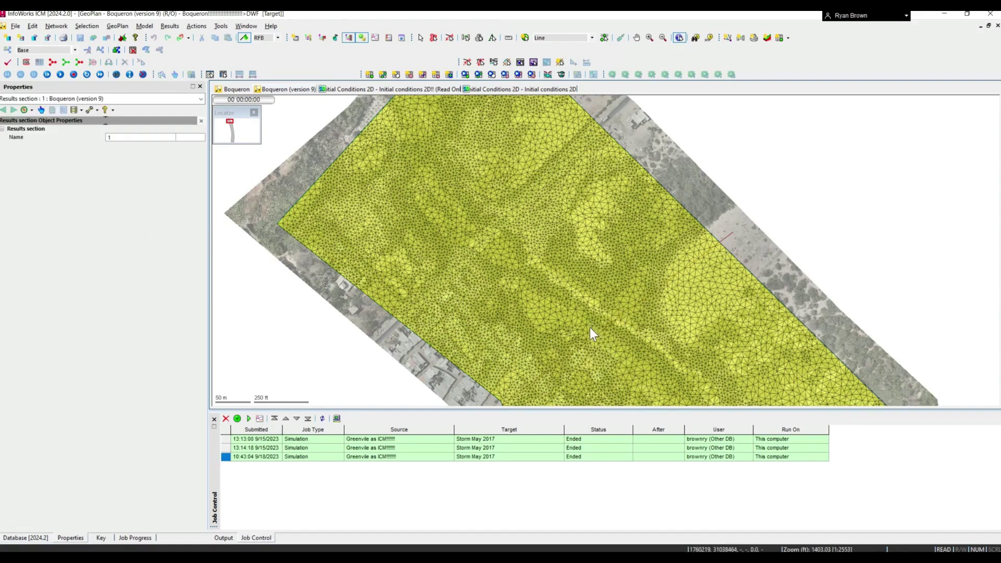
key(Escape)
click(208, 75)
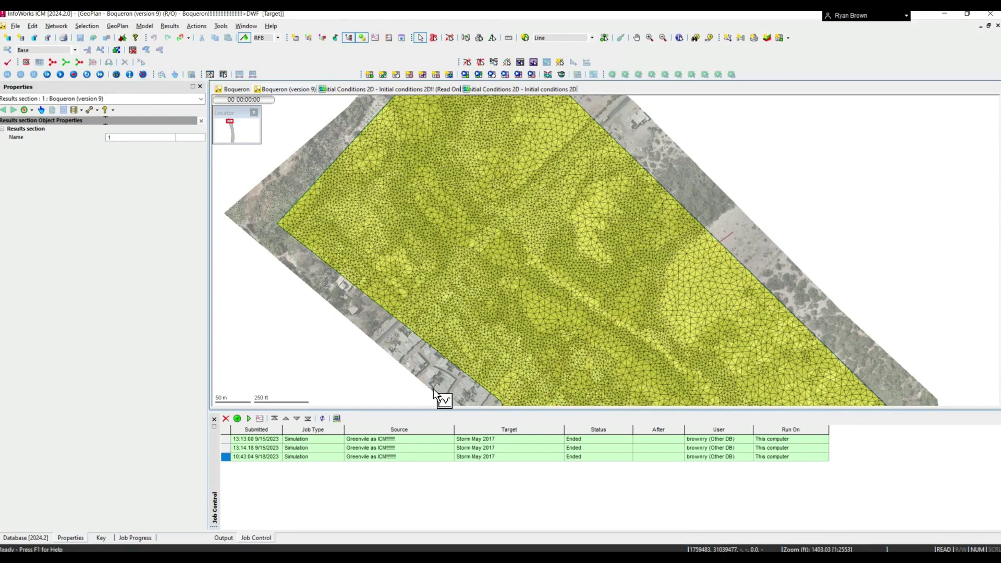
click(723, 240)
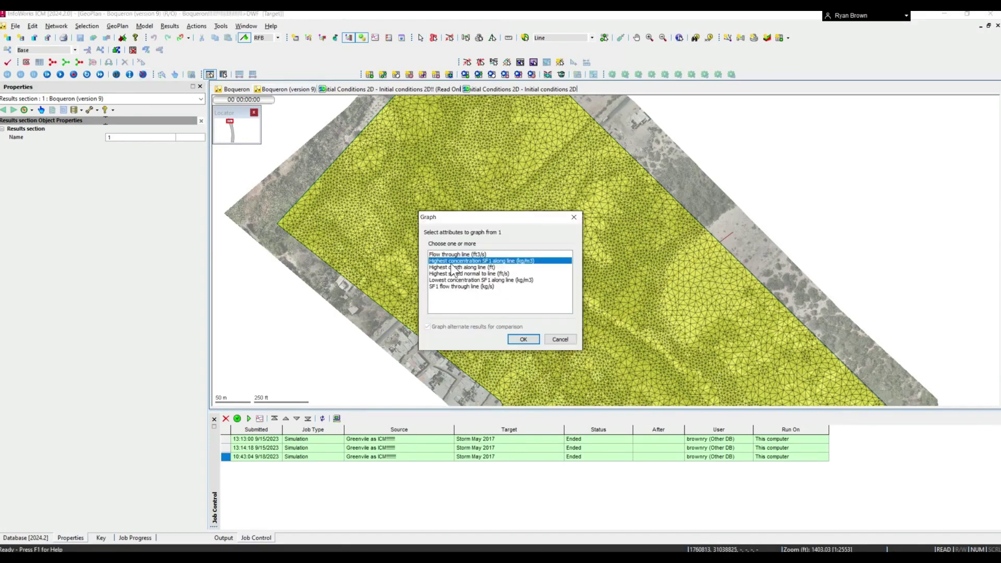
click(524, 339)
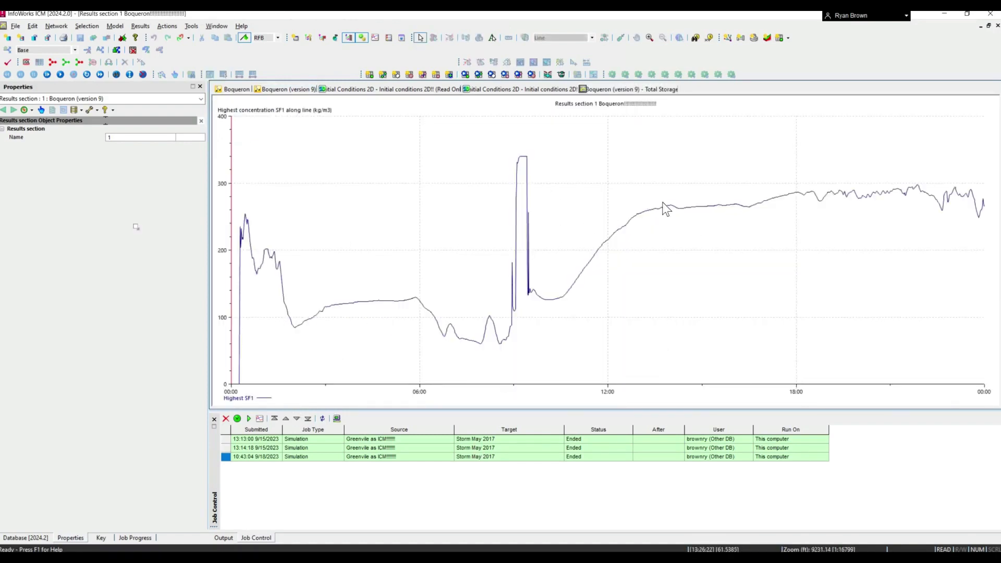
right_click(611, 93)
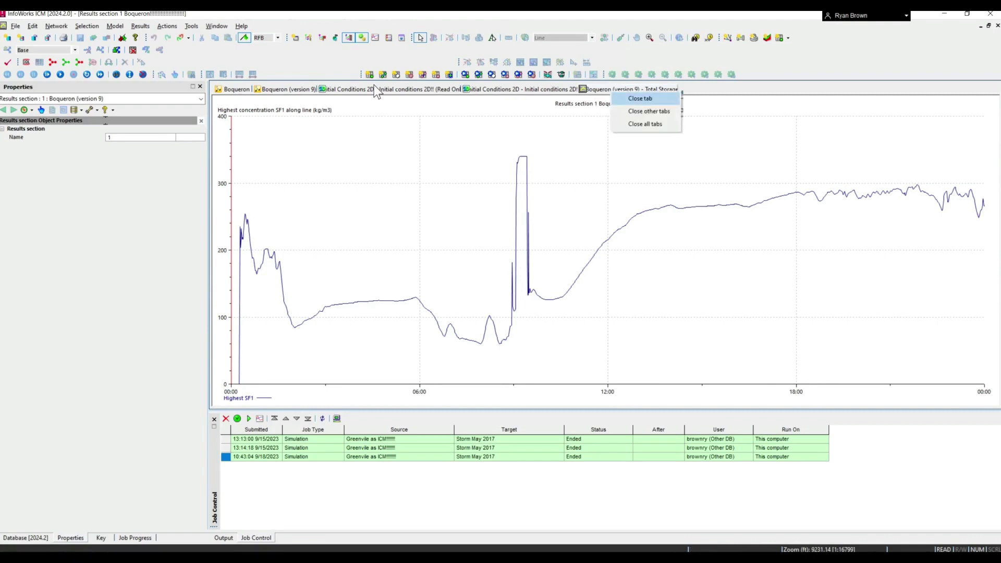
click(623, 94)
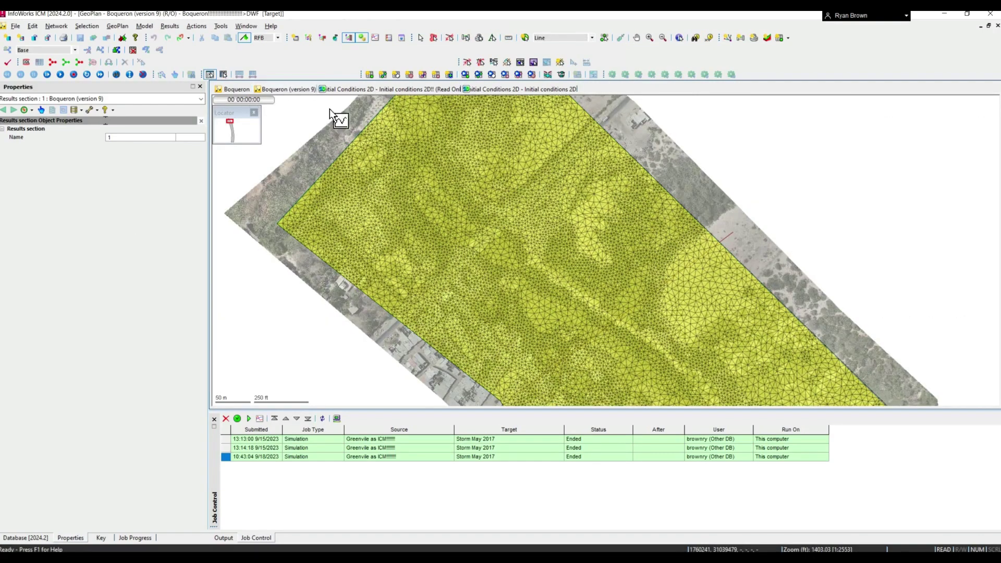
Open the Boqueron network's water quality and sediment parameters from the Model parameters menu.
click(348, 89)
click(236, 90)
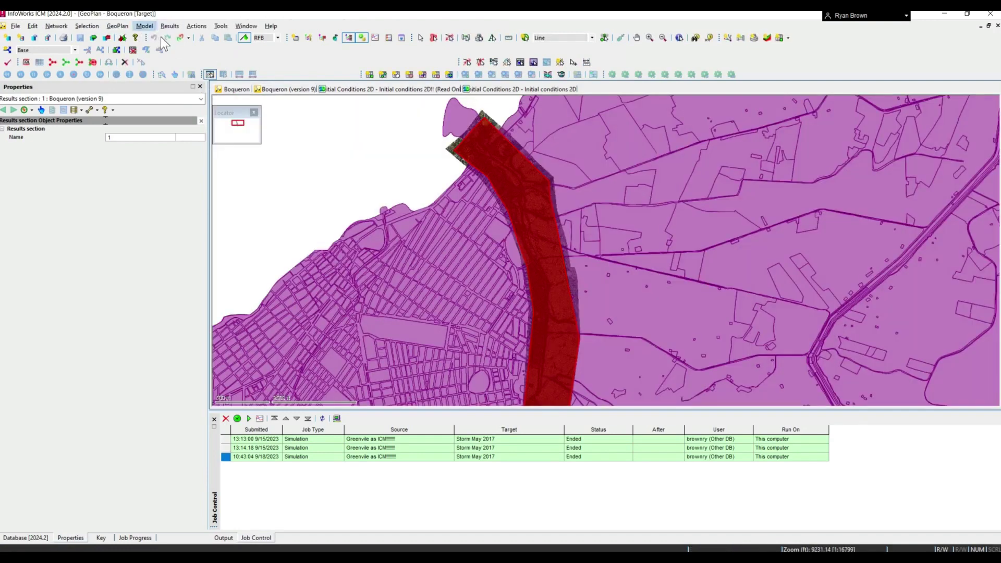
click(144, 26)
mouse_move(235, 38)
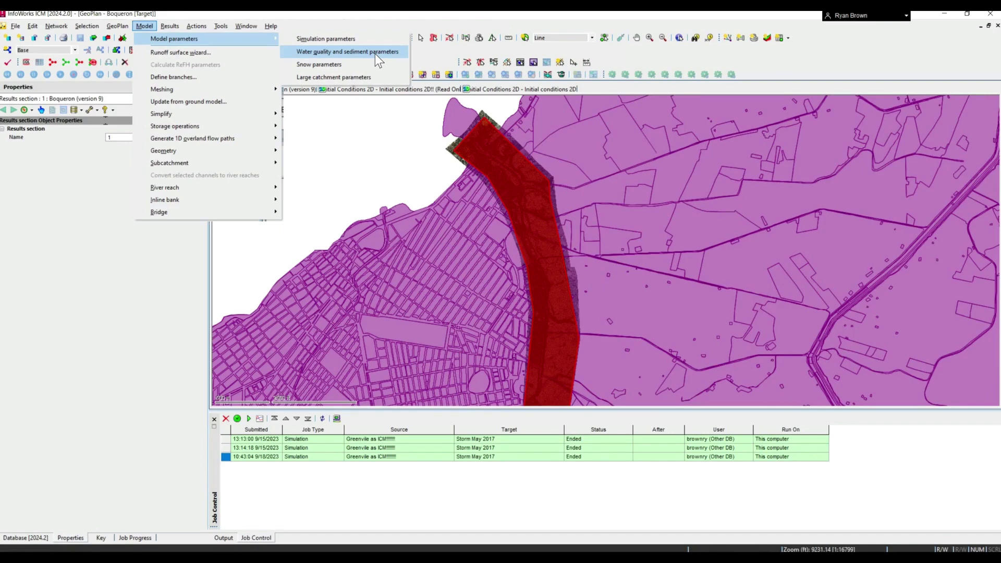
click(364, 54)
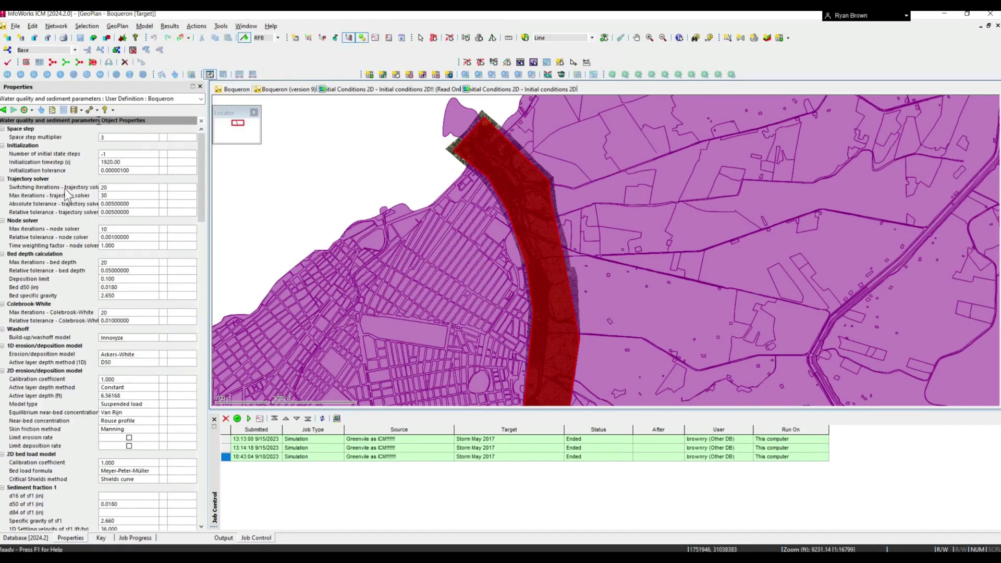
scroll(82, 339, down, 2)
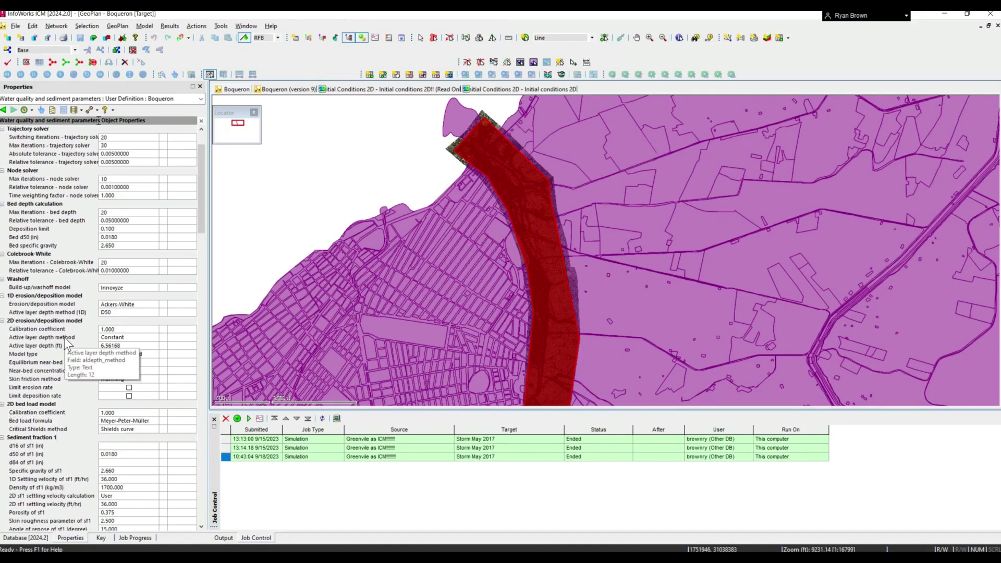
scroll(67, 347, down, 4)
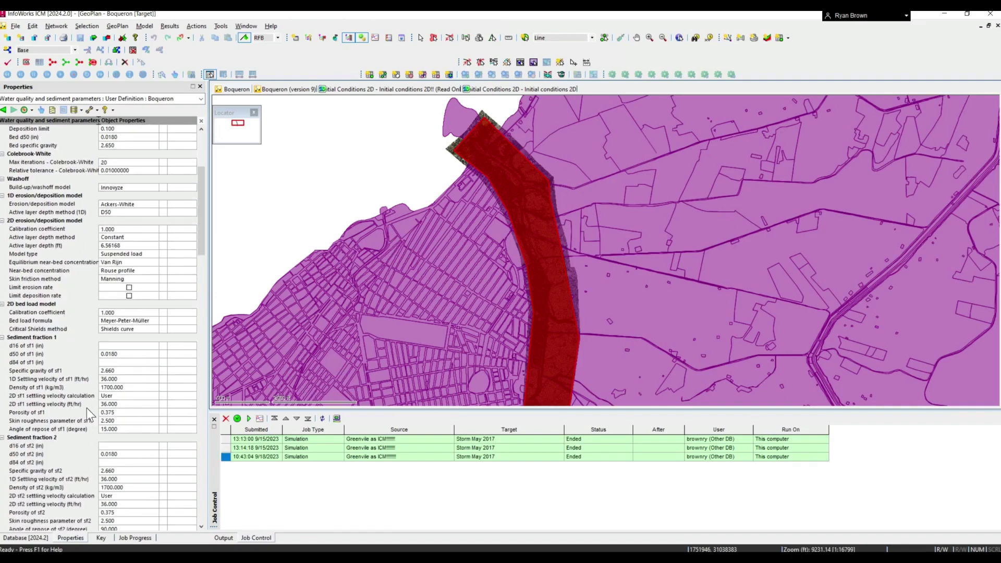
scroll(86, 408, down, 3)
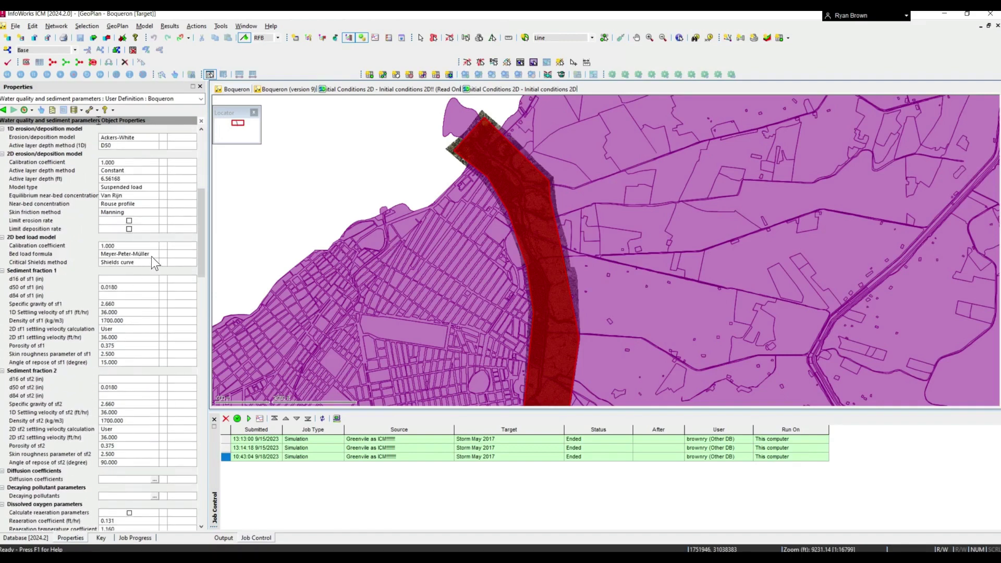
Keep Meyer-Peter-Müller as the bed load formula and Van Rijn for near-bed concentration.
click(152, 256)
click(155, 254)
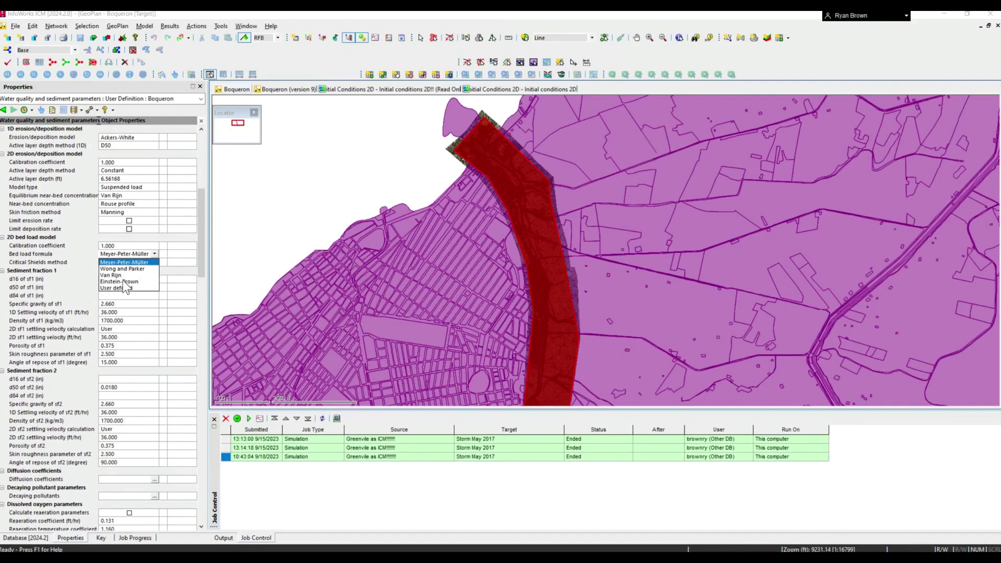
click(127, 196)
click(151, 194)
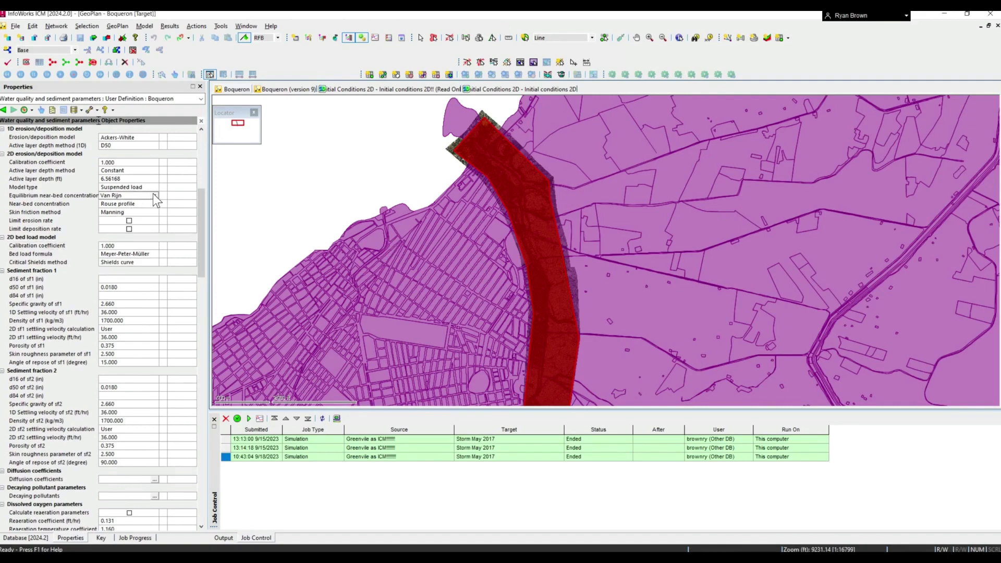
click(154, 194)
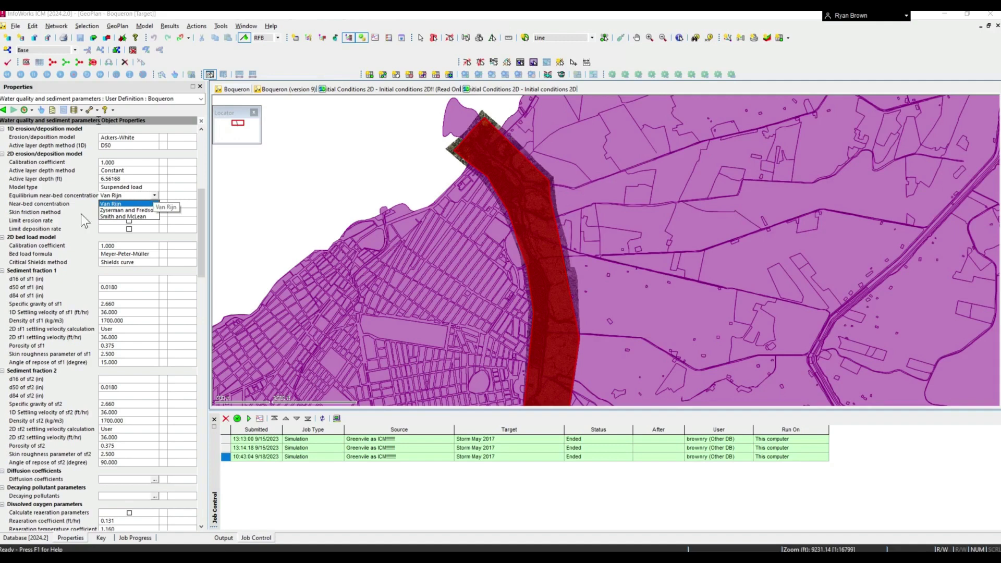
click(52, 230)
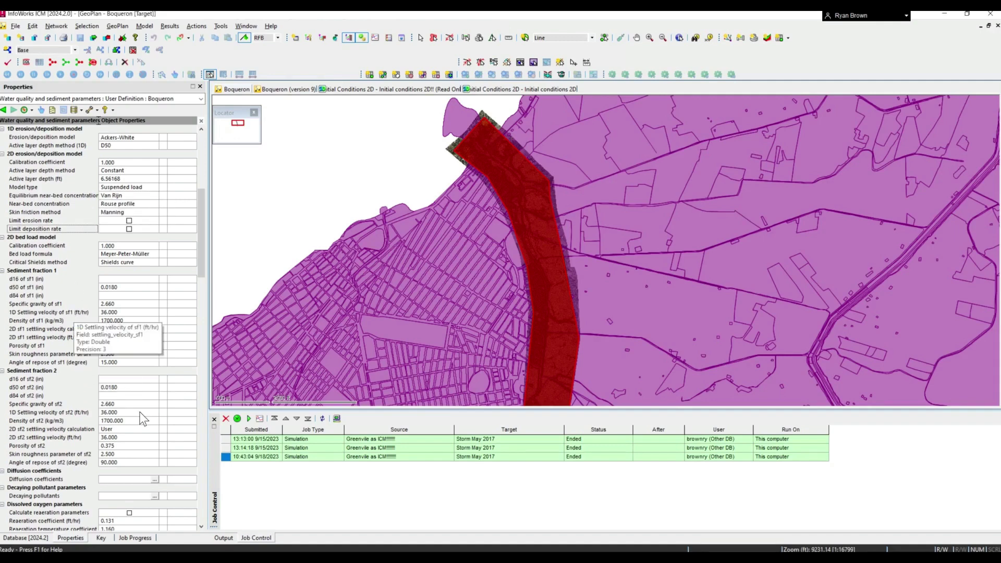
scroll(132, 408, down, 5)
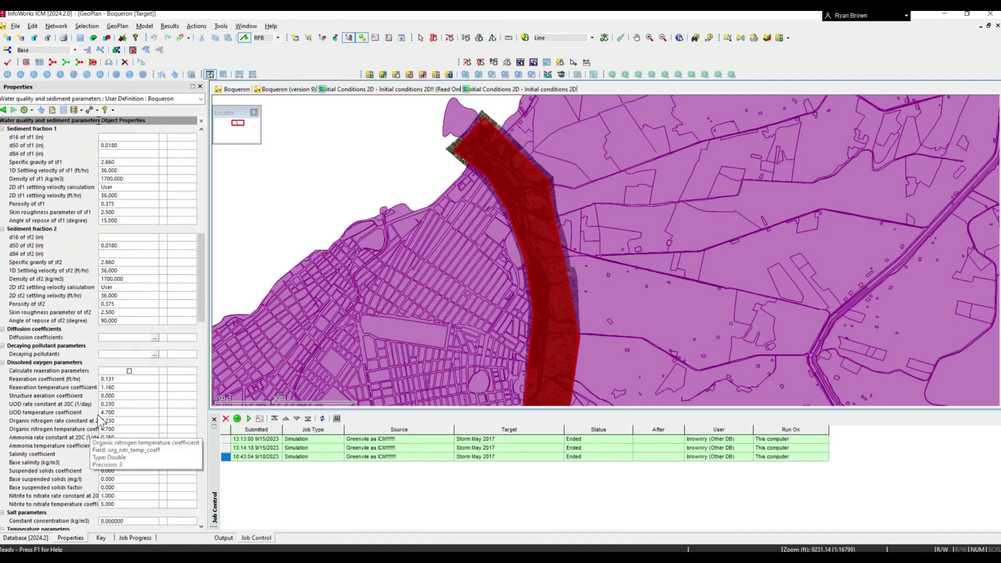
scroll(101, 421, up, 7)
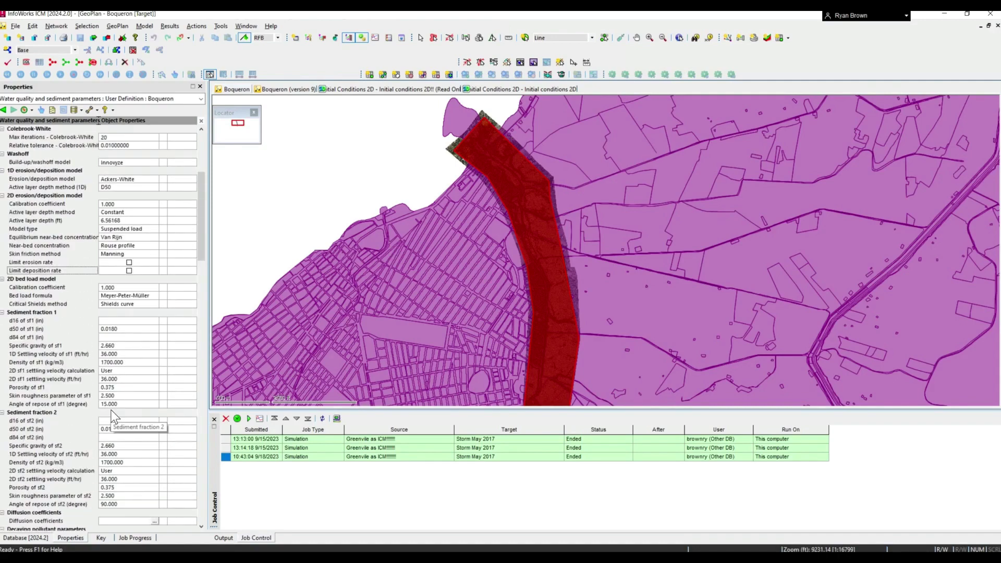